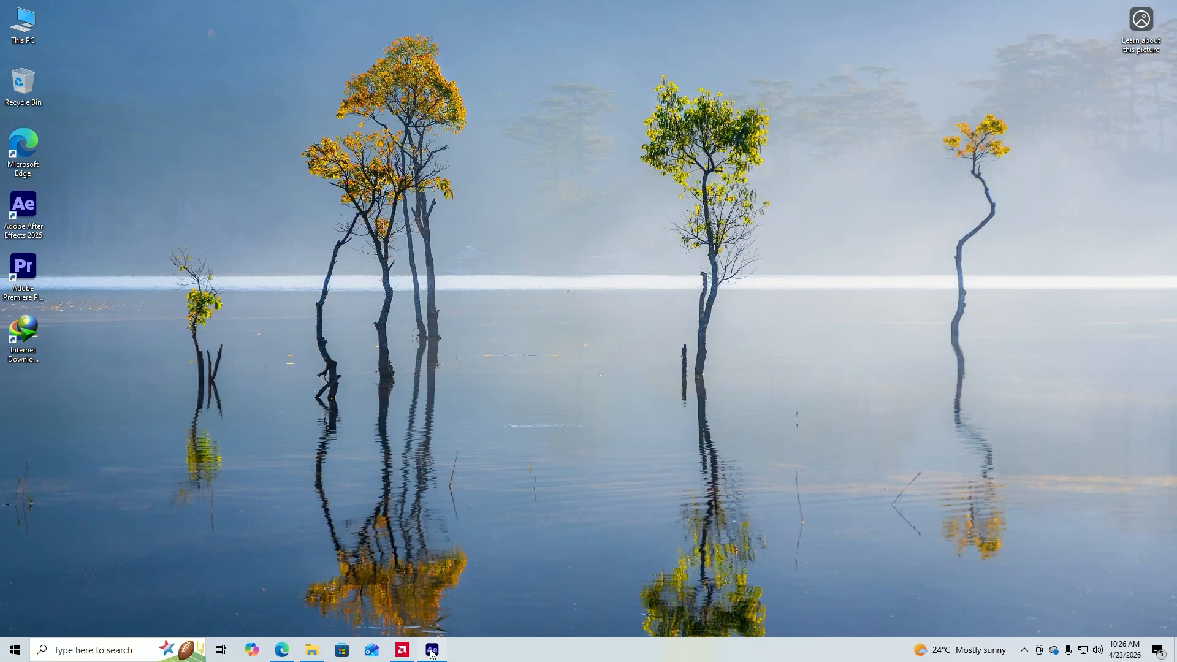
Switch to After Effects and preview the finished typography animation in Comp 1 from its beginning.
{"action": "left_click", "coordinate": [432, 649]}
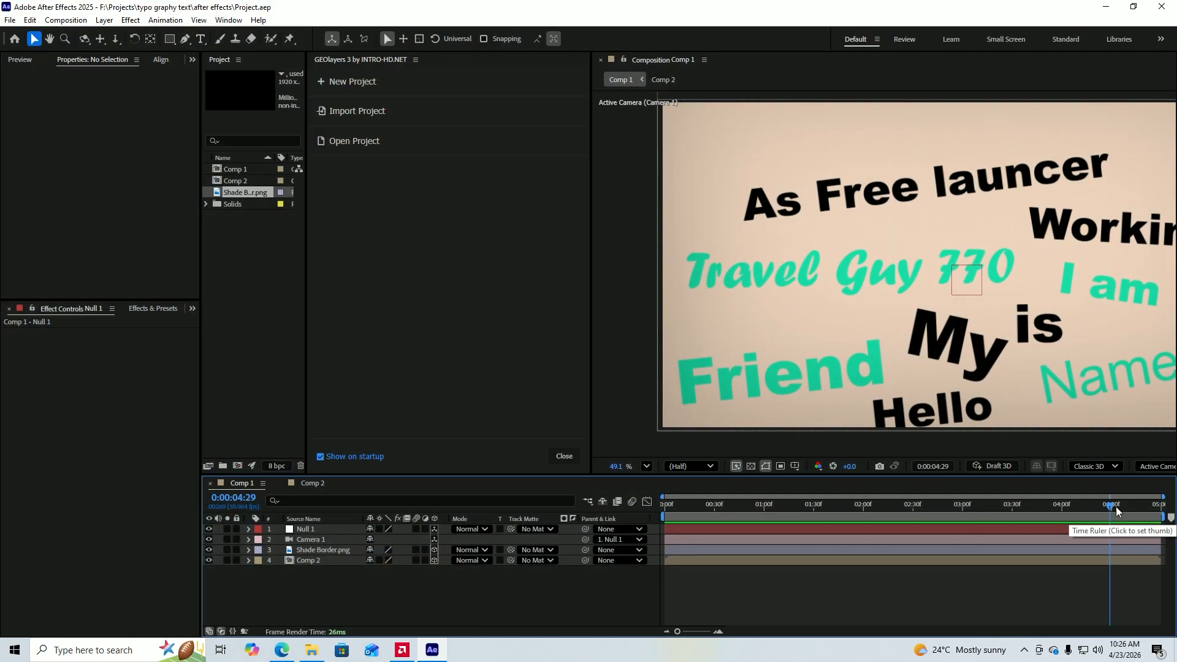
{"action": "left_click_drag", "start_coordinate": [1110, 504], "coordinate": [664, 540]}
{"action": "key", "text": "space"}
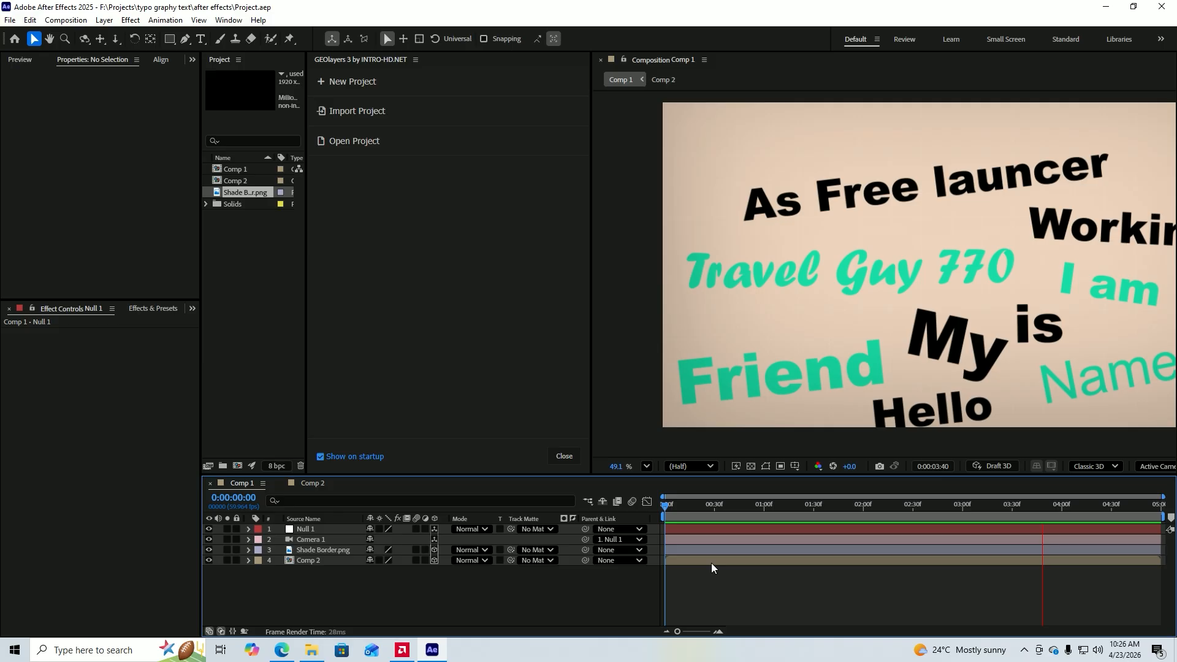
{"action": "key", "text": "ctrl+n"}
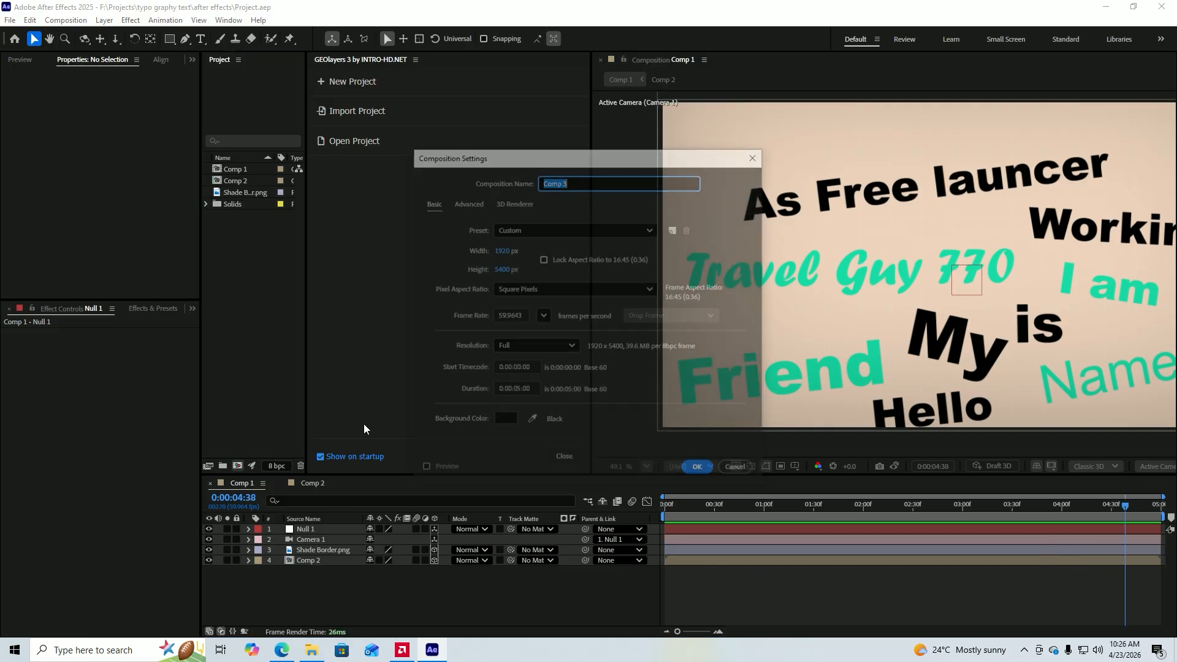
{"action": "left_click", "coordinate": [503, 267]}
{"action": "type", "text": "1080"}
{"action": "left_click", "coordinate": [562, 265]}
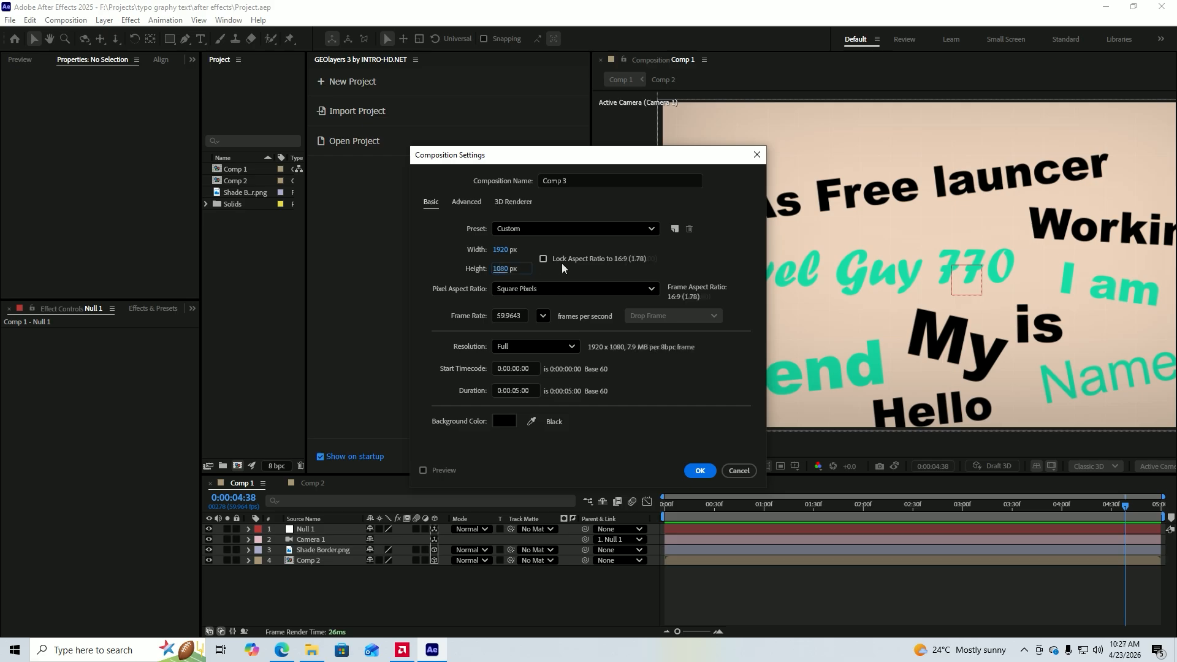
{"action": "left_click", "coordinate": [739, 470]}
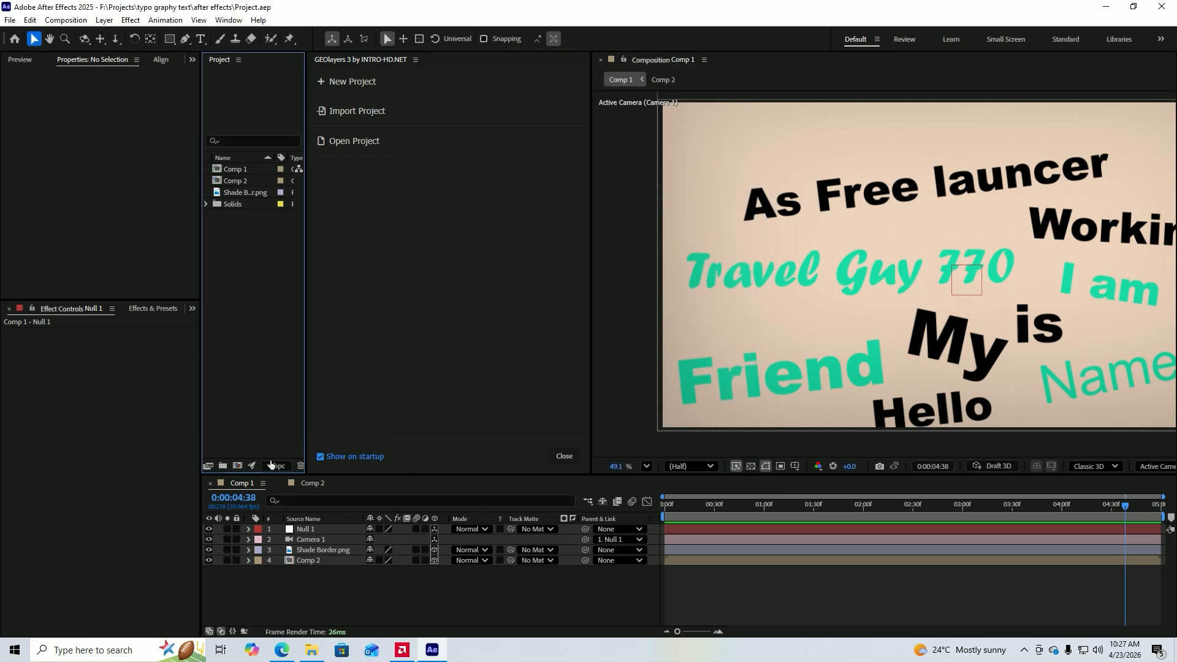
{"action": "left_click", "coordinate": [238, 466]}
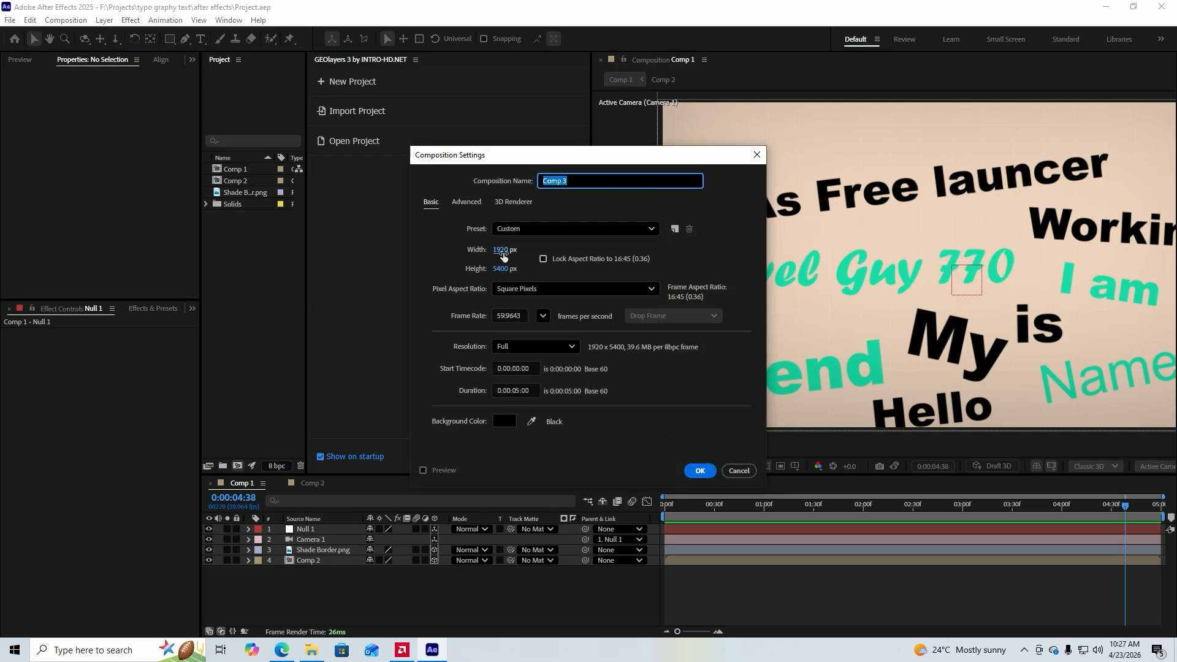
{"action": "left_click", "coordinate": [501, 270]}
{"action": "type", "text": "1080"}
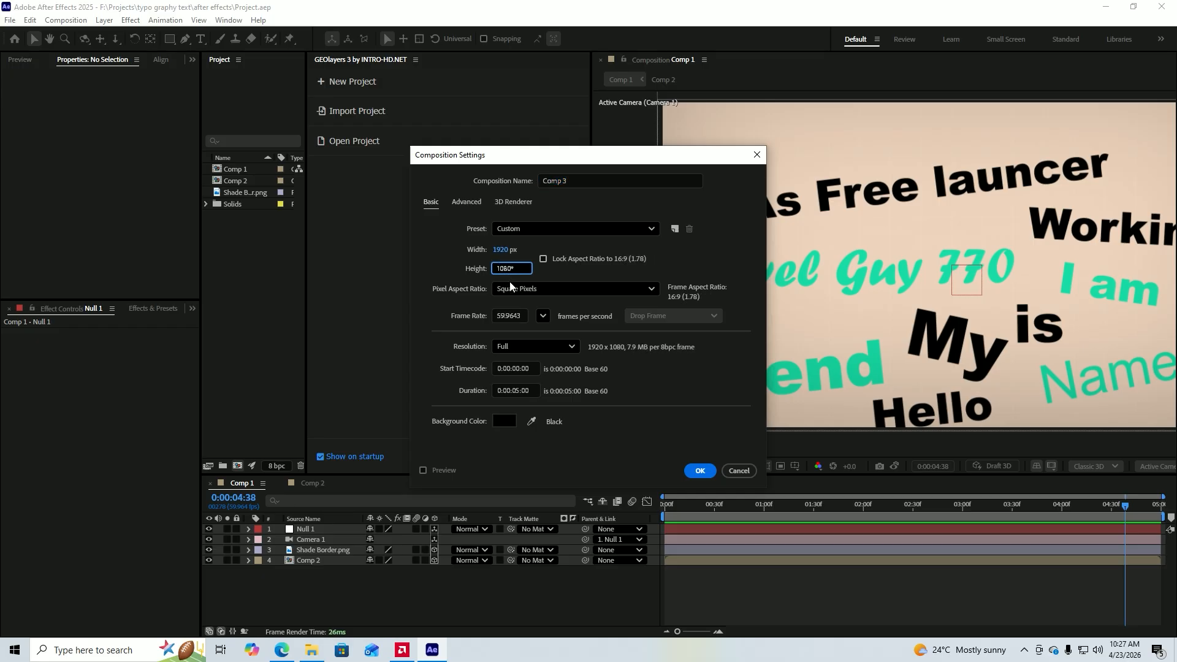
{"action": "key", "text": "Escape"}
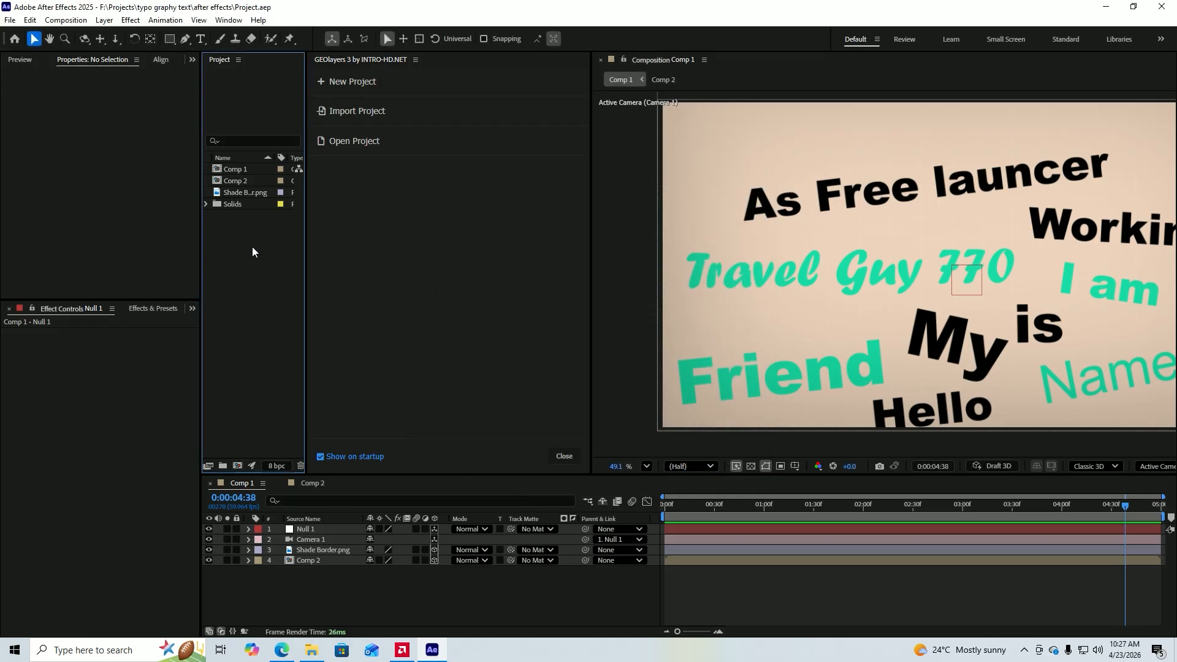
Open Comp 2 and set the current time to 0:00:00:00, with the lower end of the tall composition in view.
{"action": "double_click", "coordinate": [234, 181]}
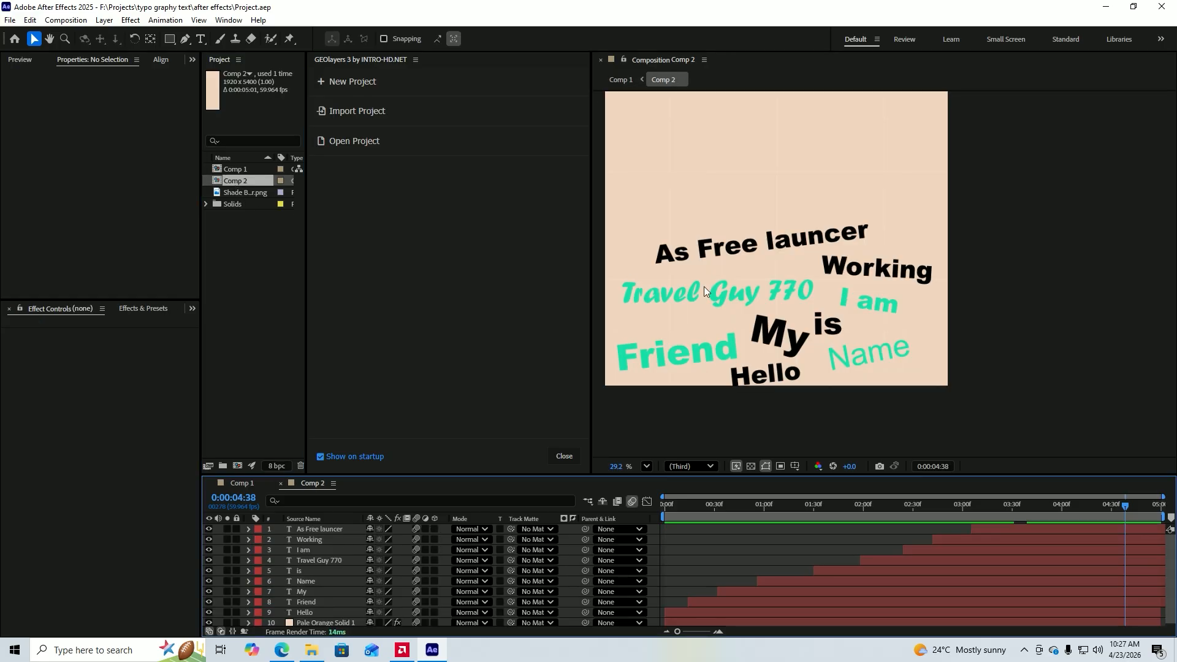
{"action": "left_click", "coordinate": [647, 466]}
{"action": "left_click", "coordinate": [668, 222]}
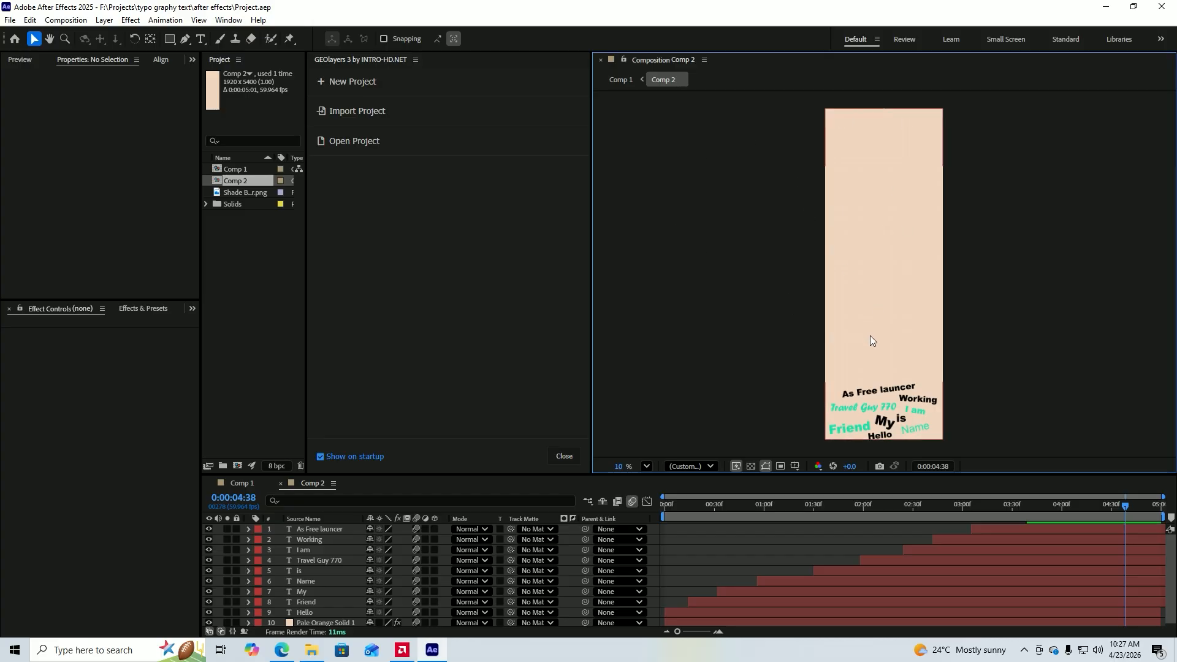
{"action": "left_click_drag", "start_coordinate": [1120, 504], "coordinate": [652, 517]}
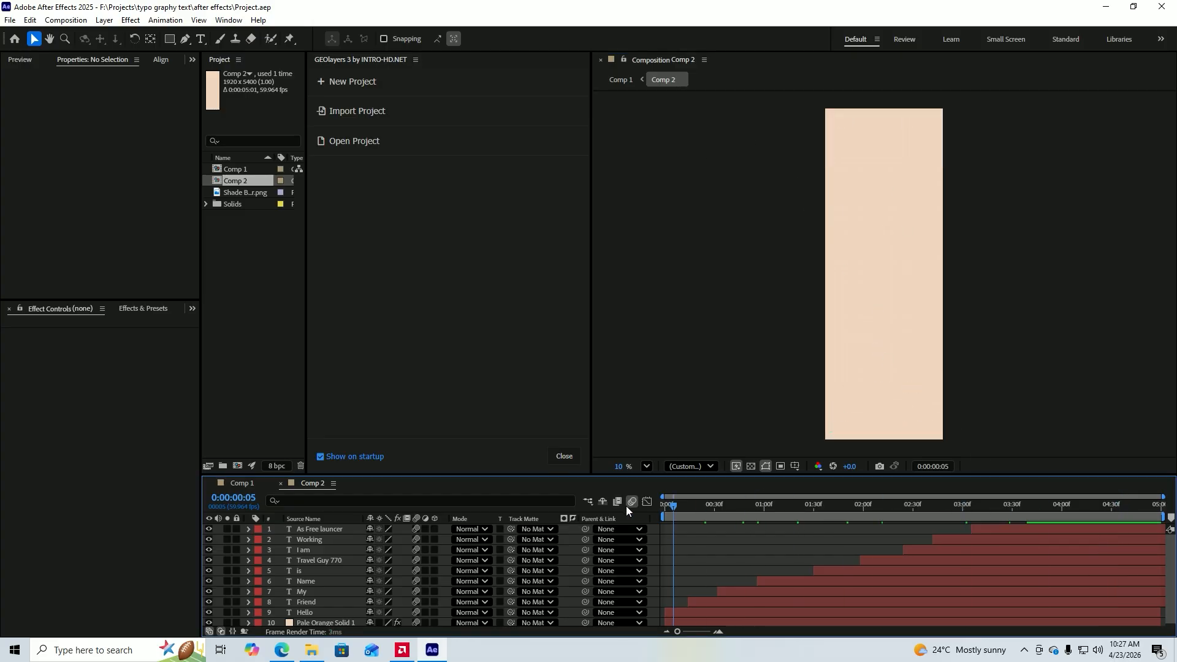
{"action": "scroll", "coordinate": [881, 414], "scroll_direction": "up", "scroll_amount": 10}
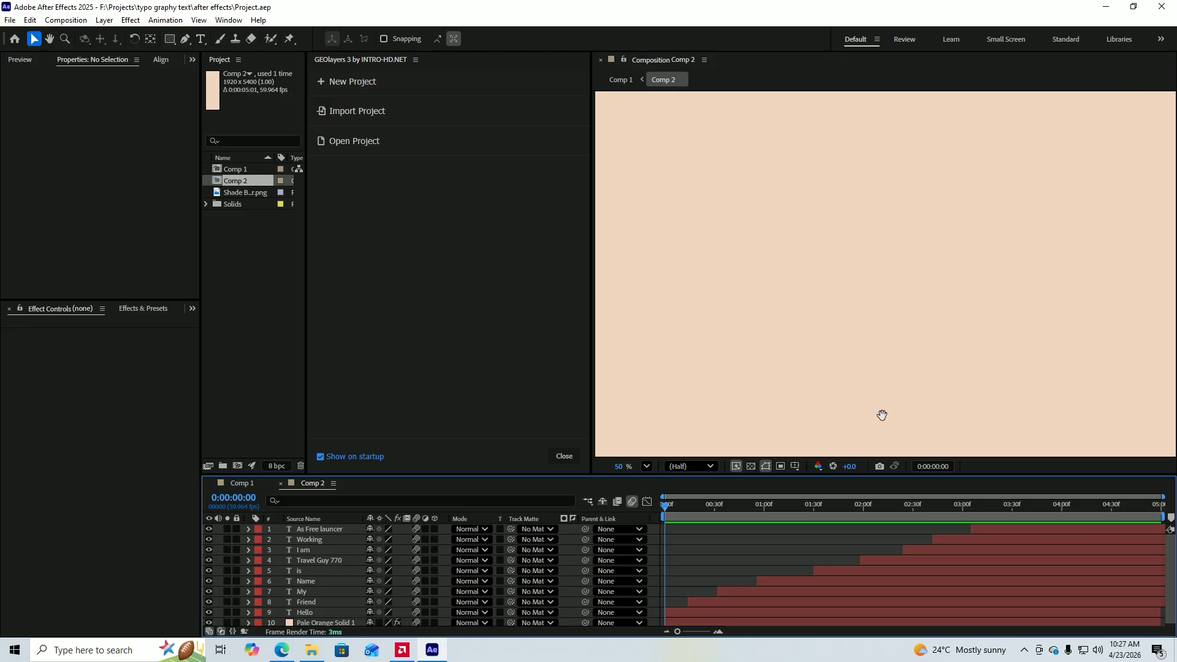
{"action": "left_click", "coordinate": [881, 414]}
{"action": "key", "text": "space"}
{"action": "scroll", "coordinate": [935, 379], "scroll_direction": "down", "scroll_amount": 3}
{"action": "left_click_drag", "start_coordinate": [934, 379], "coordinate": [880, 294]}
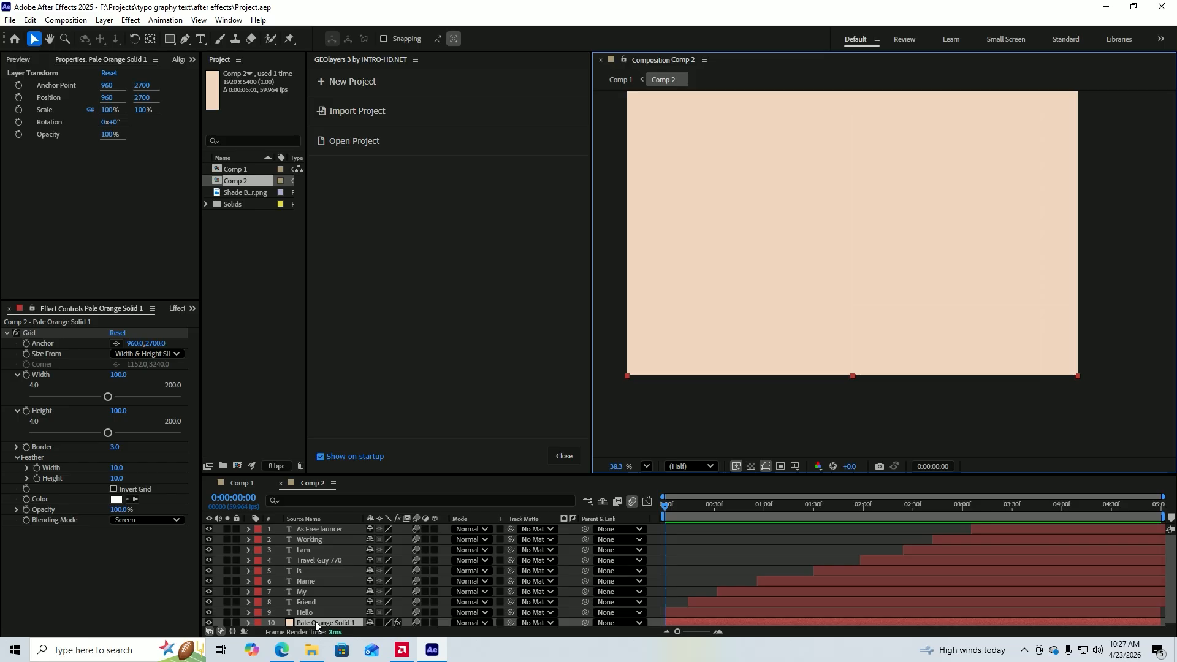
{"action": "key", "text": "ctrl+y"}
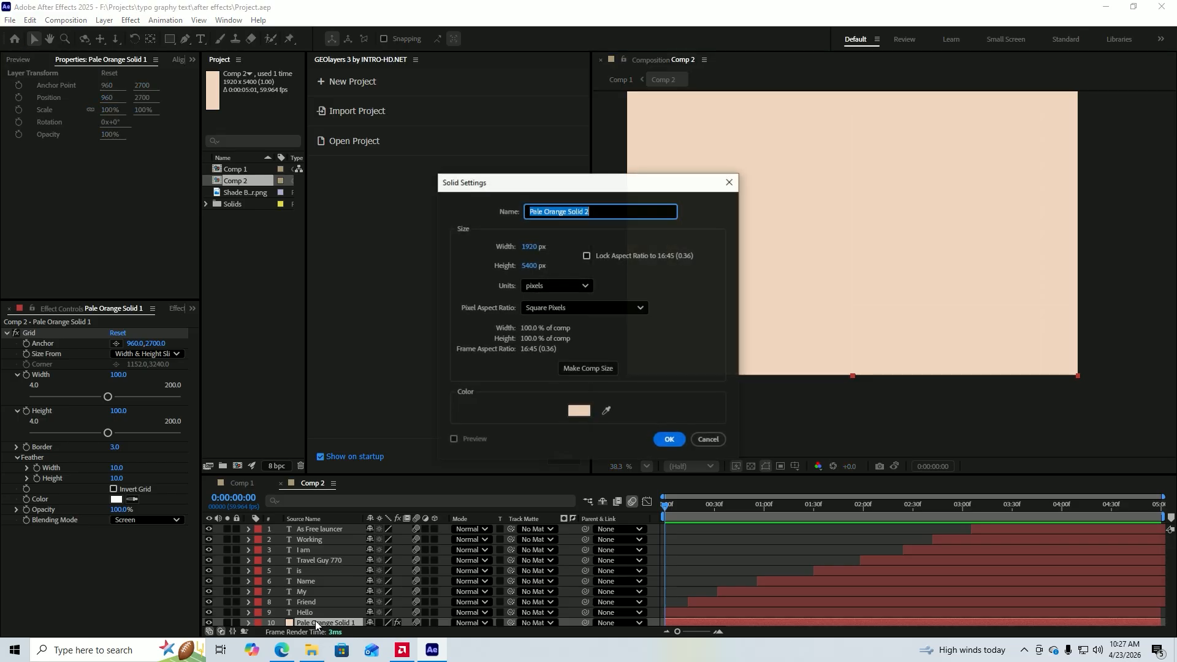
{"action": "left_click", "coordinate": [576, 411]}
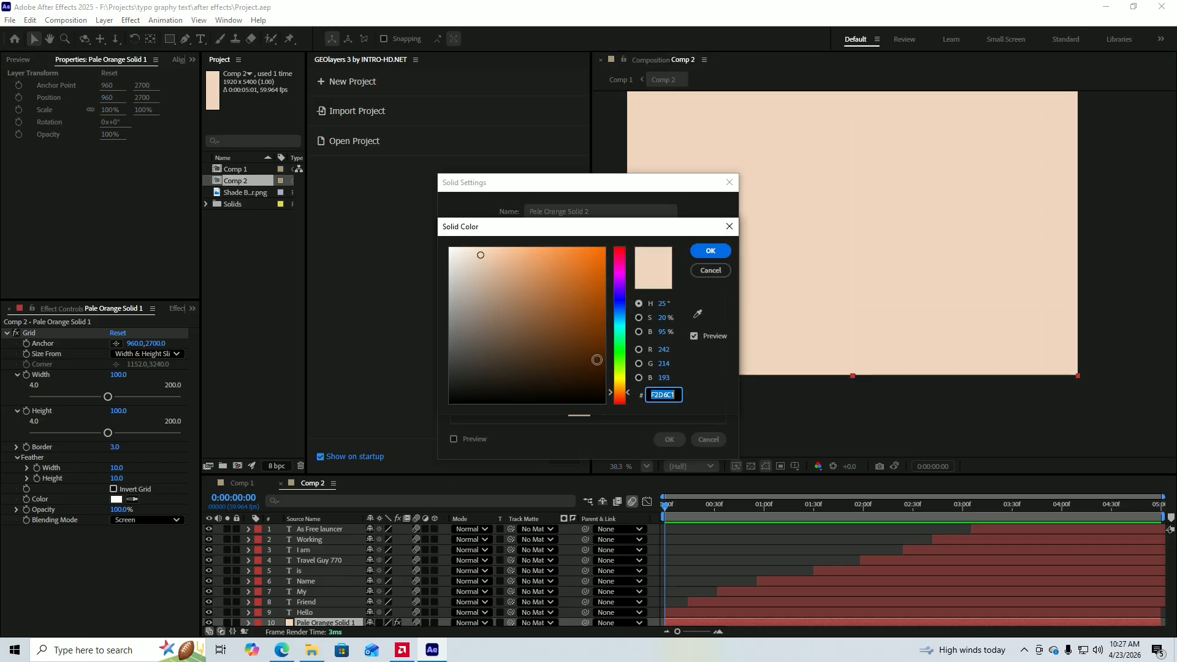
{"action": "left_click", "coordinate": [720, 272]}
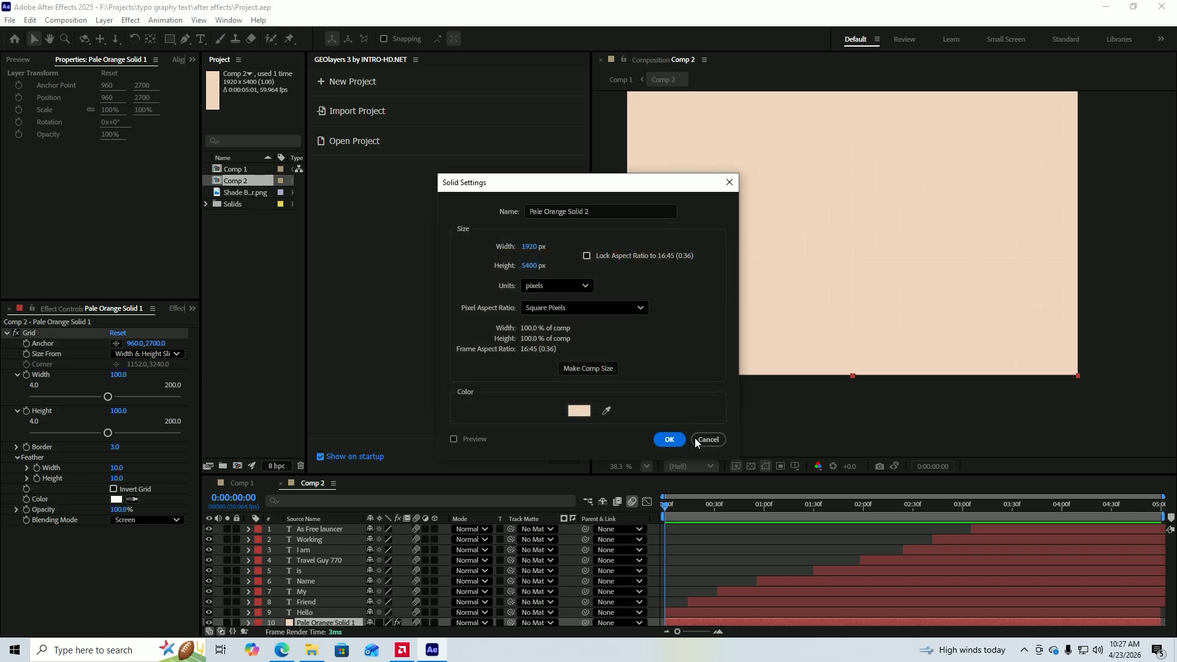
{"action": "left_click", "coordinate": [669, 439]}
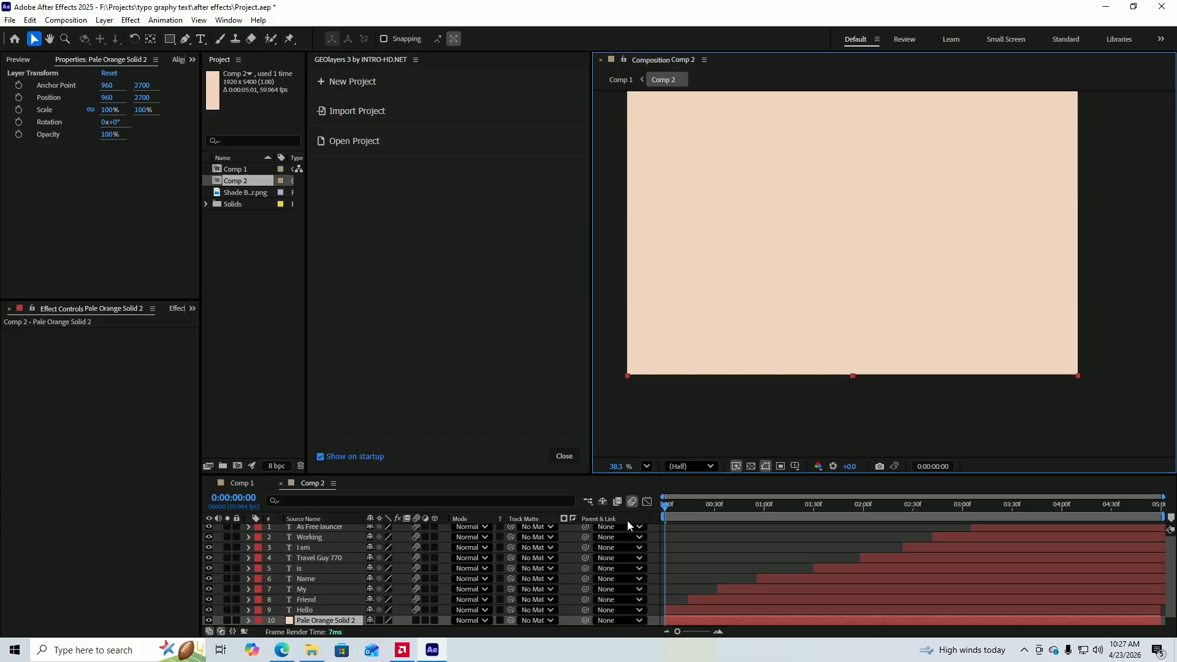
{"action": "left_click", "coordinate": [336, 610]}
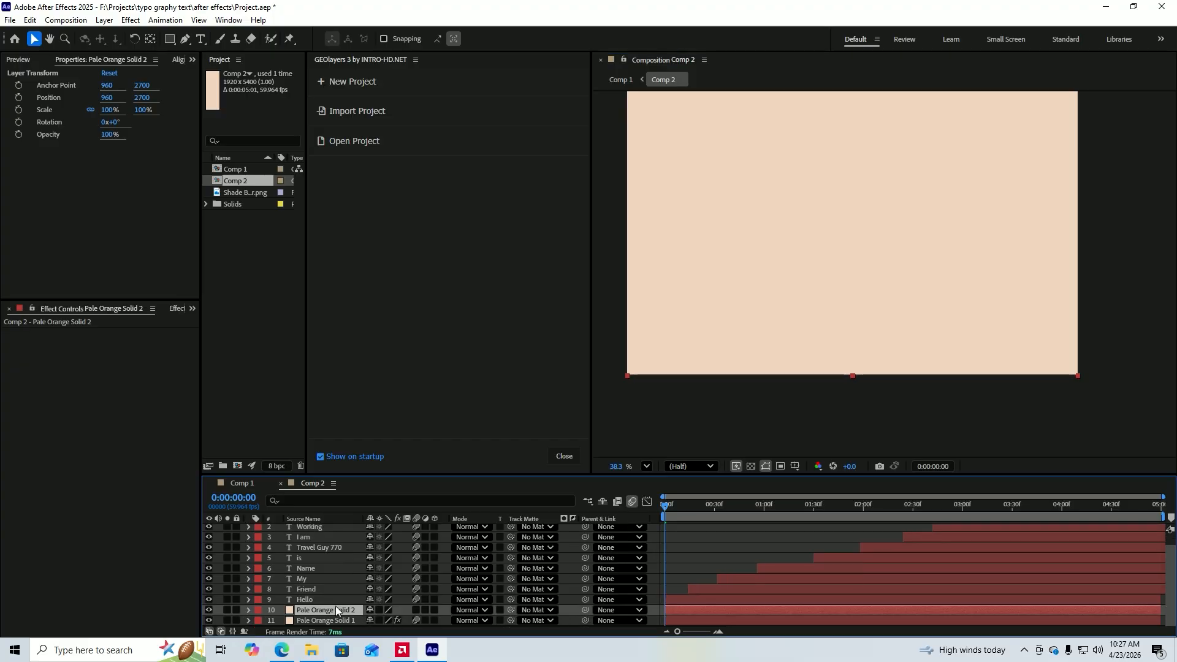
{"action": "key", "text": "Delete"}
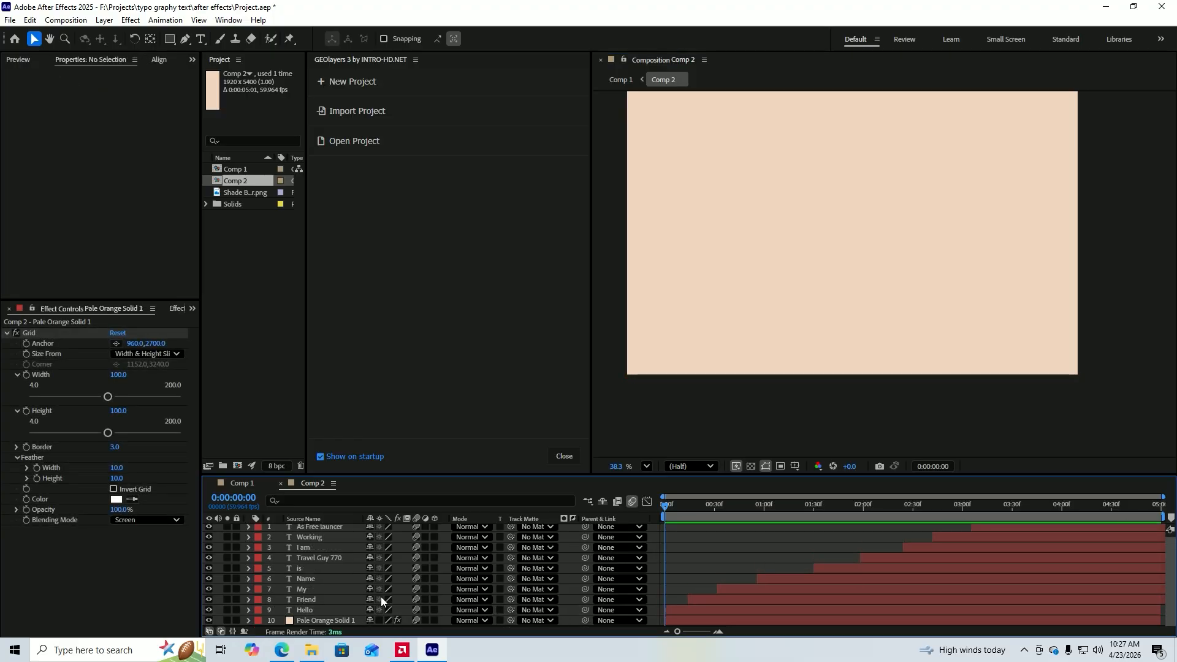
Add a text layer reading "Travel guy" on the pale orange background of Comp 2.
{"action": "left_click", "coordinate": [294, 610]}
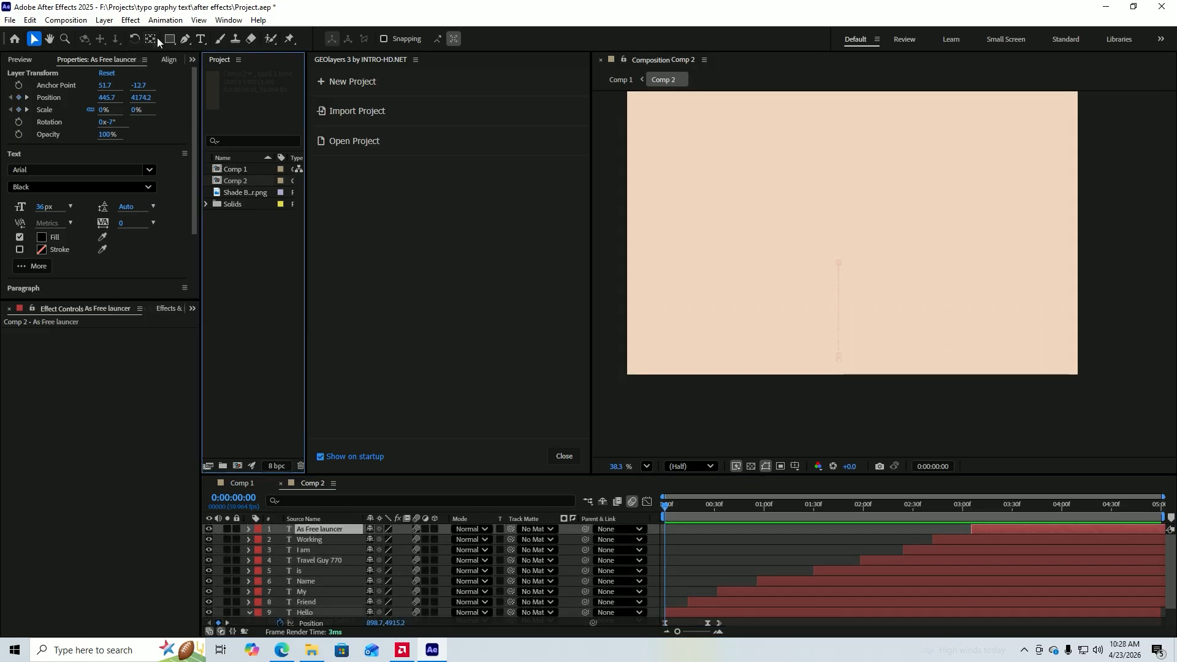
{"action": "left_click", "coordinate": [202, 39]}
{"action": "left_click", "coordinate": [785, 247]}
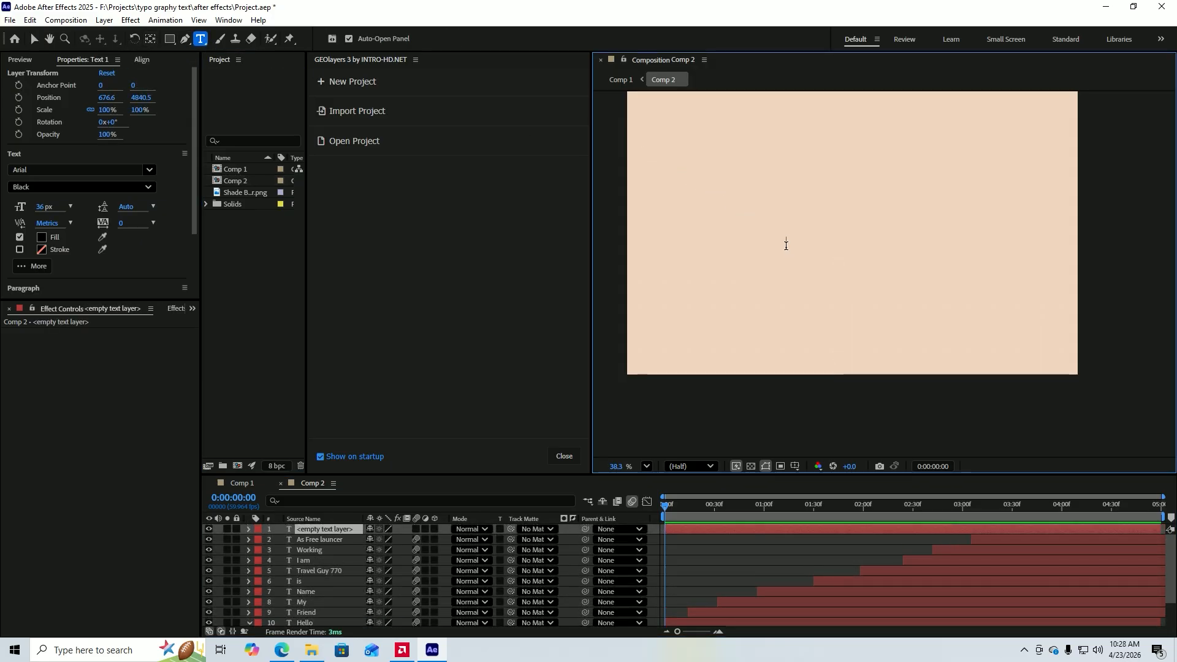
{"action": "type", "text": "Travel guy"}
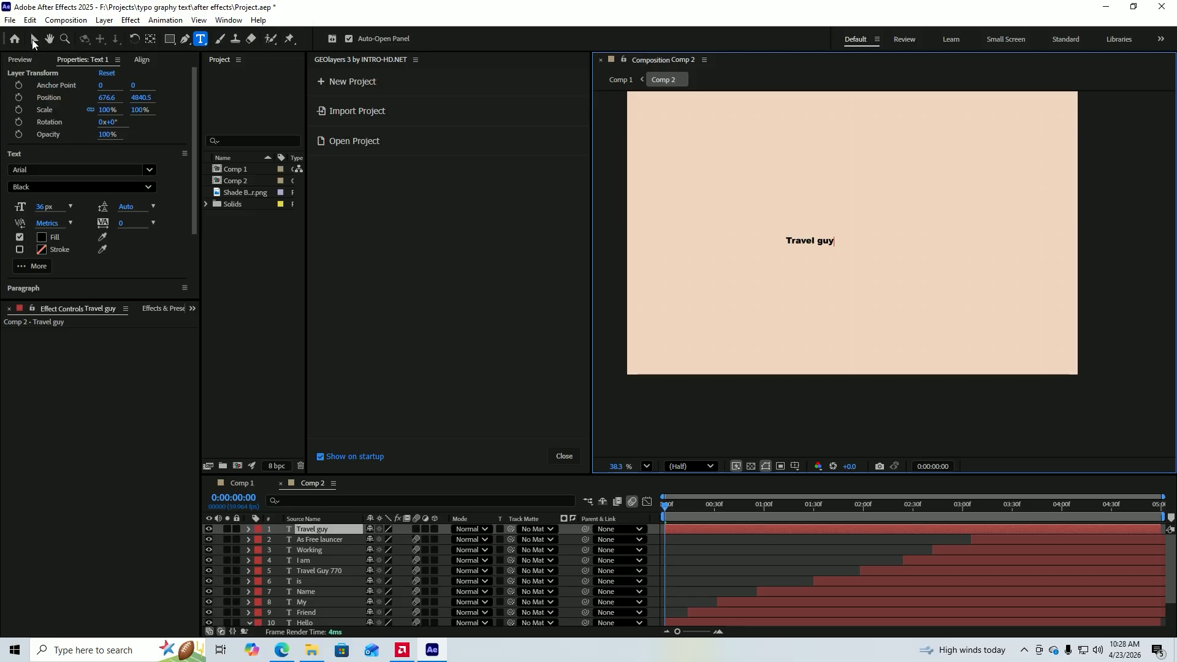
Scale the "Travel guy" text to 472% and move it up to about 412.7, 4372.9.
{"action": "left_click", "coordinate": [32, 39]}
{"action": "key", "text": "s"}
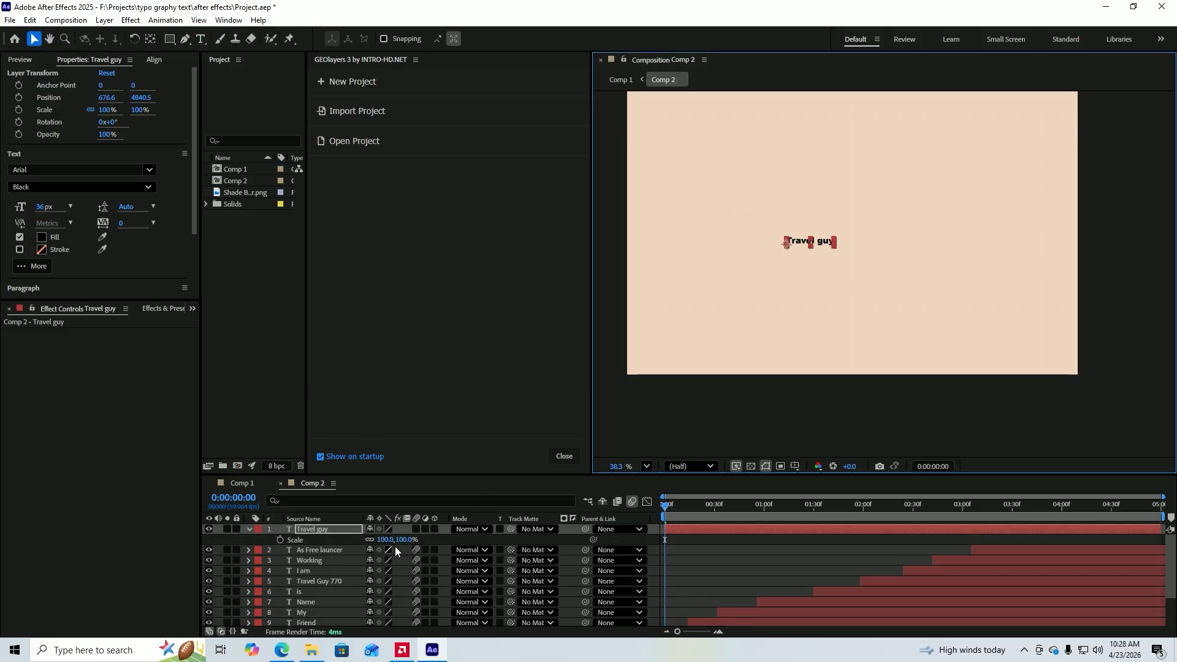
{"action": "left_click_drag", "start_coordinate": [384, 545], "coordinate": [627, 551]}
{"action": "left_click_drag", "start_coordinate": [859, 250], "coordinate": [798, 138]}
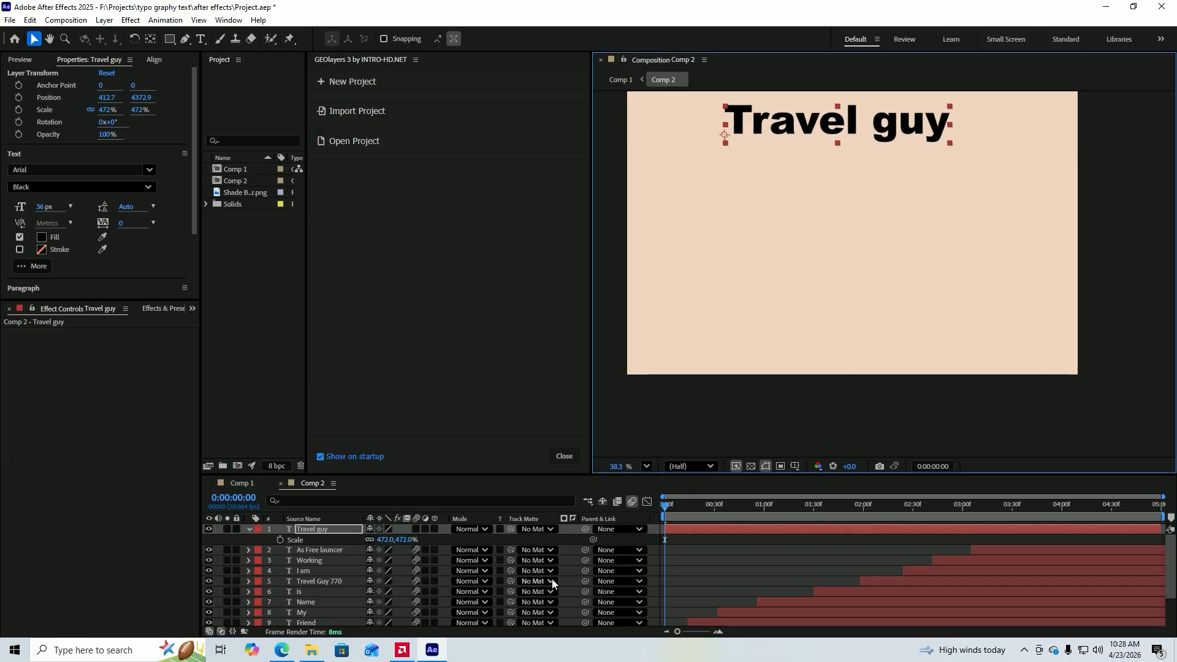
Trim the "Travel guy" layer to start at 0:00:04:00 and nudge the text slightly down, to about y 4386.
{"action": "left_click_drag", "start_coordinate": [667, 506], "coordinate": [1064, 534]}
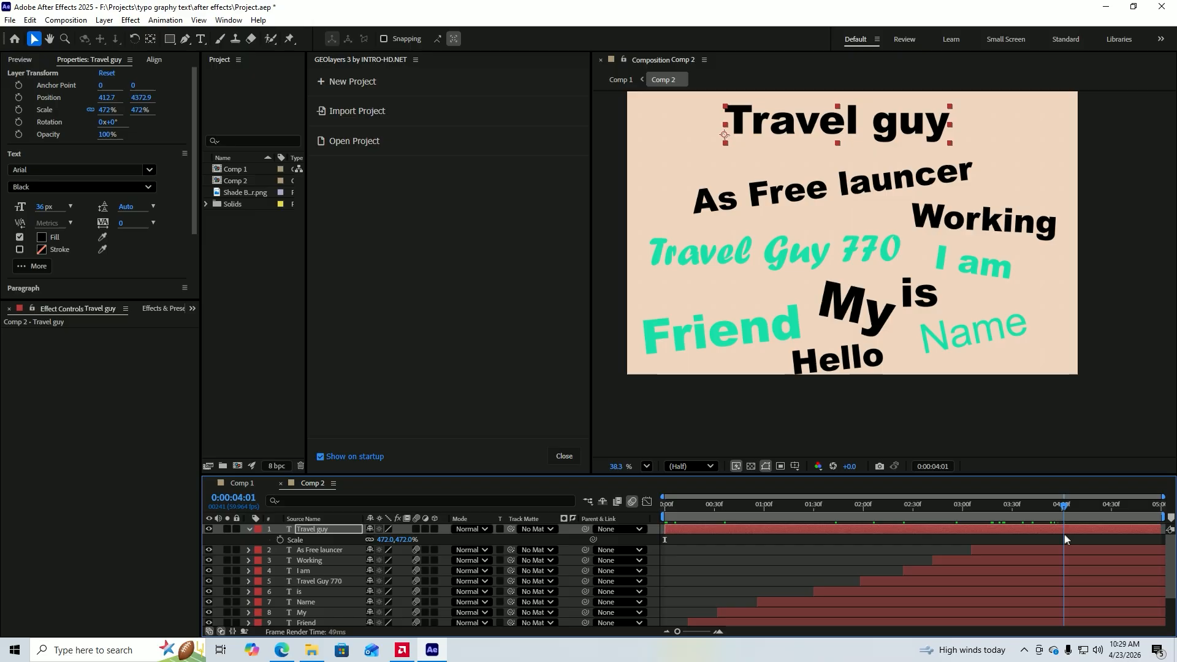
{"action": "key", "text": "alt+bracketleft"}
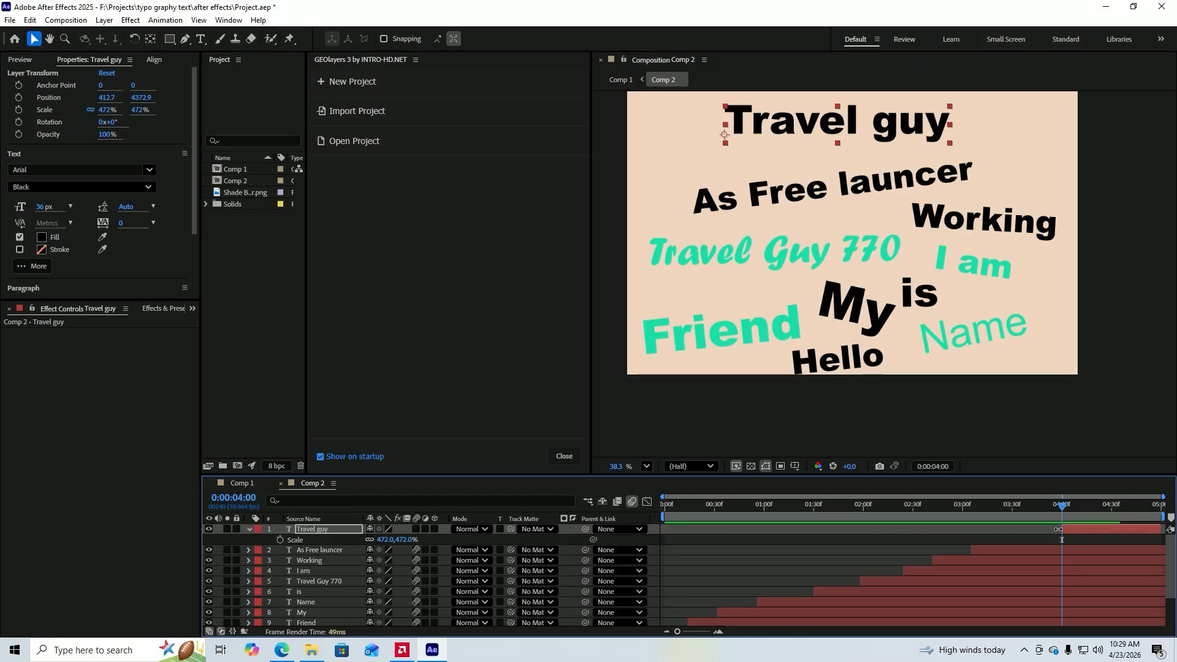
{"action": "left_click_drag", "start_coordinate": [810, 119], "coordinate": [810, 122]}
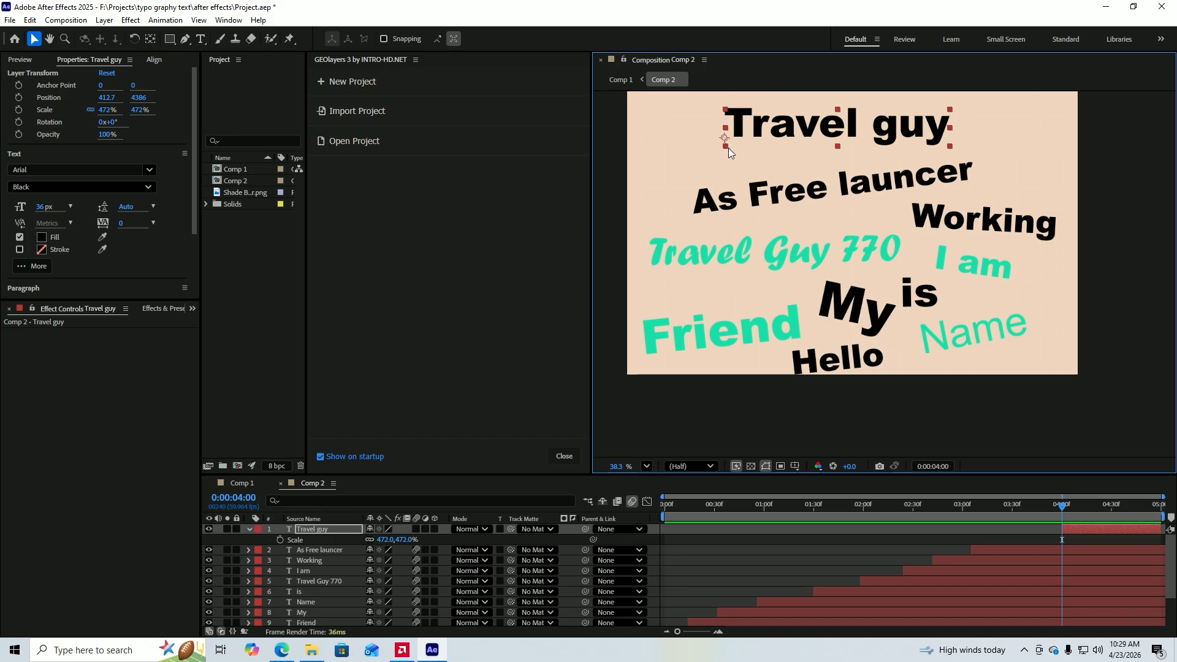
Centre the anchor point in the "Travel guy" text and reveal the layer's Position and Scale properties together.
{"action": "key", "text": "ctrl+alt+Home"}
{"action": "scroll", "coordinate": [828, 429], "scroll_direction": "up", "scroll_amount": 5}
{"action": "key", "text": "p"}
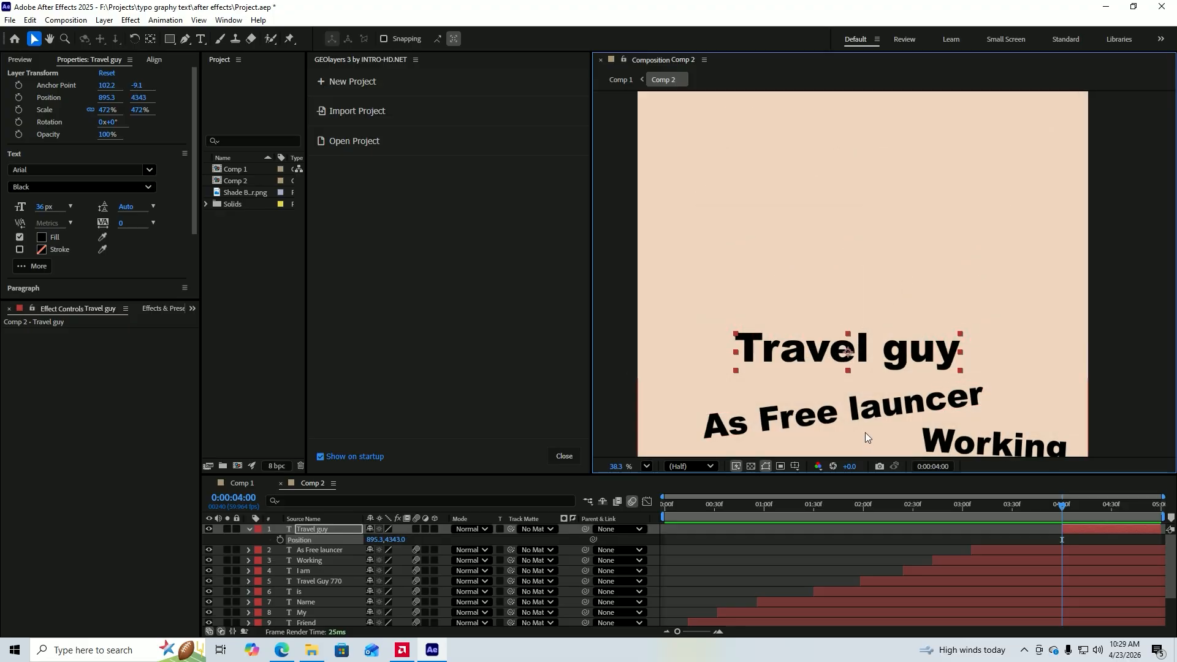
{"action": "key", "text": "shift+s"}
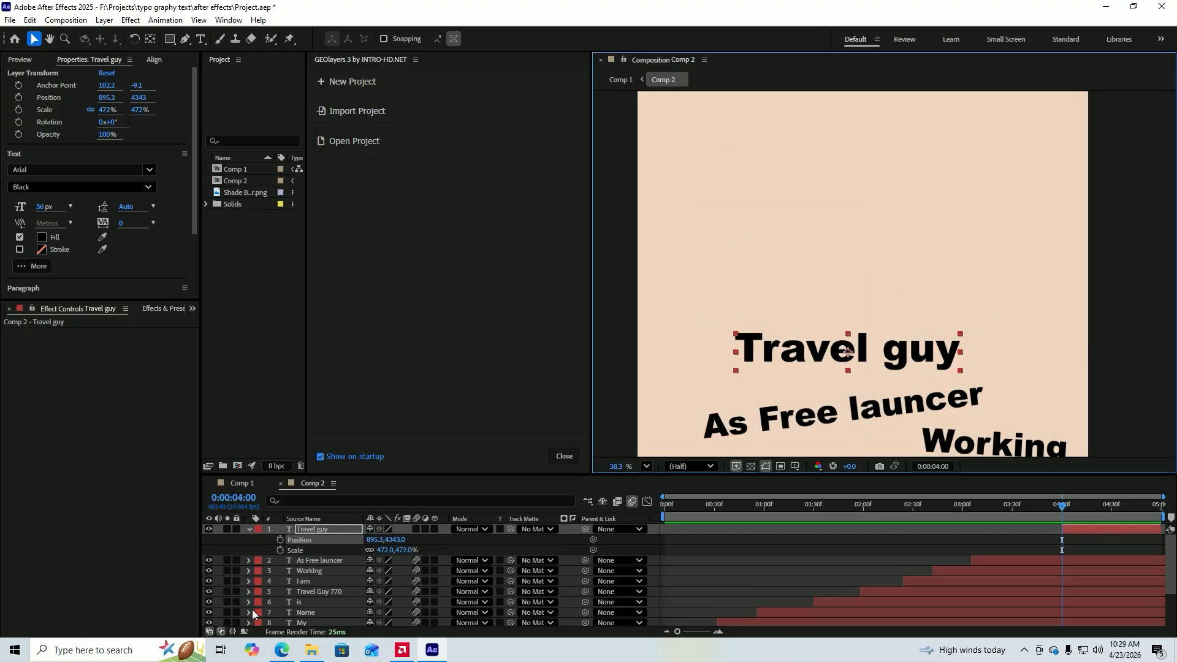
Keyframe the "Travel guy" layer's Position and Scale, and move both keyframes to about 20 frames past 0:00:04:00.
{"action": "left_click", "coordinate": [299, 543]}
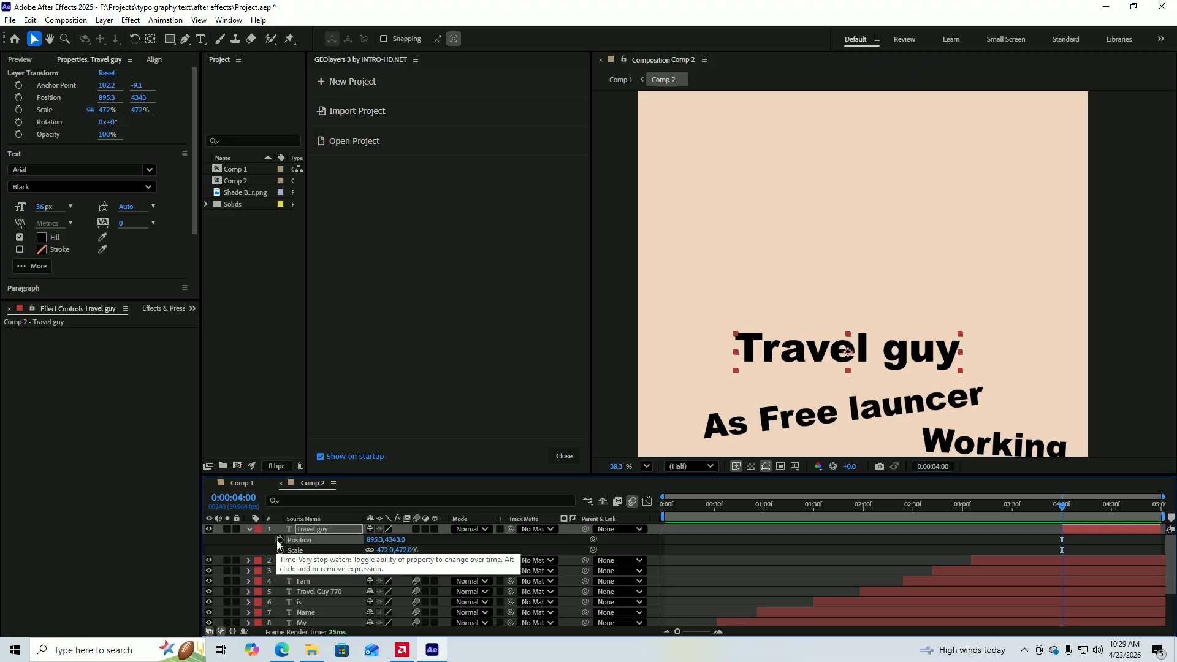
{"action": "left_click", "coordinate": [280, 540]}
{"action": "left_click", "coordinate": [280, 550]}
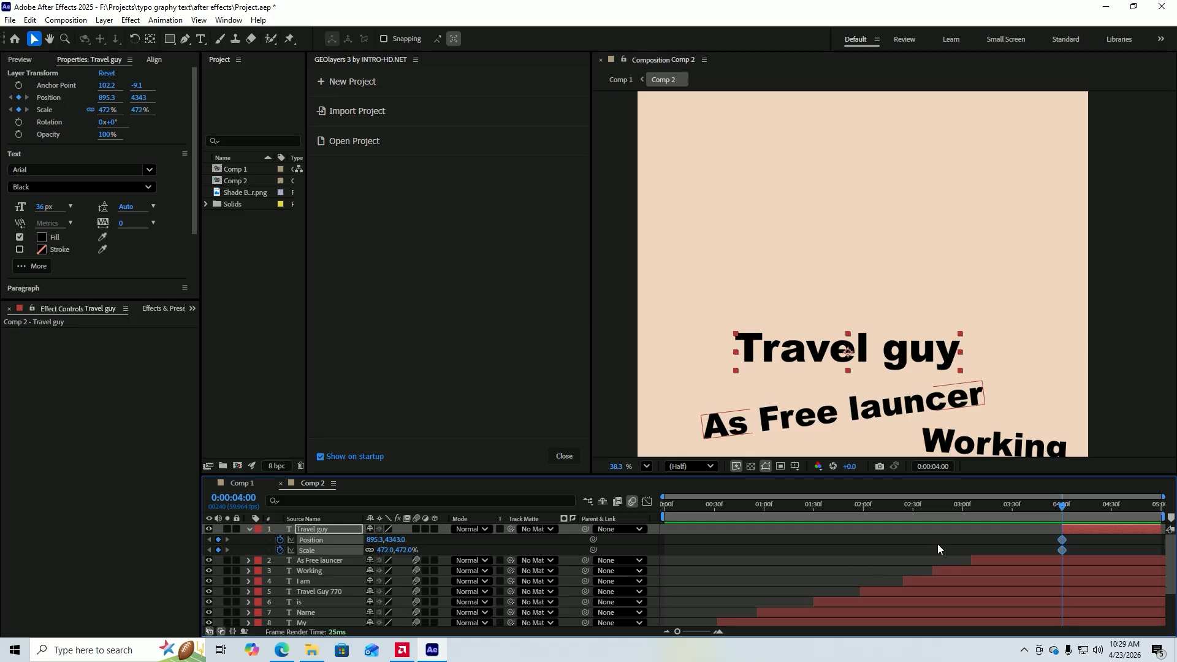
{"action": "mouse_move", "coordinate": [1088, 538]}
{"action": "left_mouse_down"}
{"action": "mouse_move", "coordinate": [1046, 554]}
{"action": "mouse_move", "coordinate": [1096, 544]}
{"action": "left_mouse_up"}
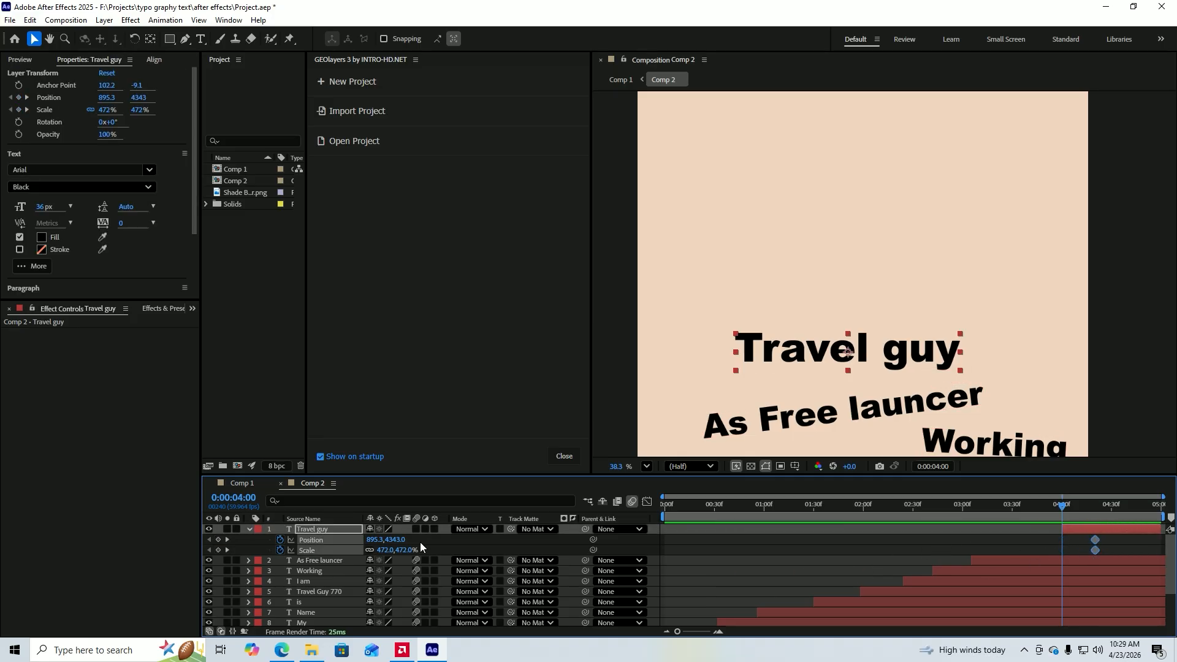
{"action": "left_click", "coordinate": [446, 545]}
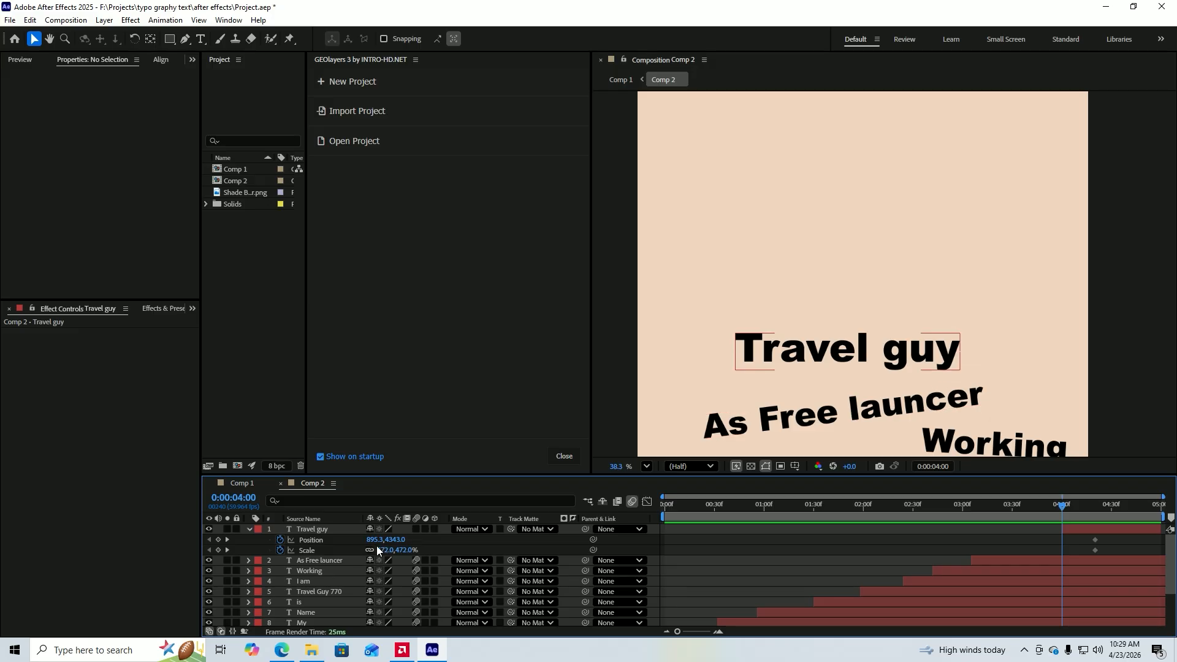
At 0:00:04:00, keyframe the "Travel guy" layer's start pose with Position y at 3713 and Scale at 0%.
{"action": "left_click_drag", "start_coordinate": [379, 542], "coordinate": [7, 539]}
{"action": "key", "text": "ctrl+z"}
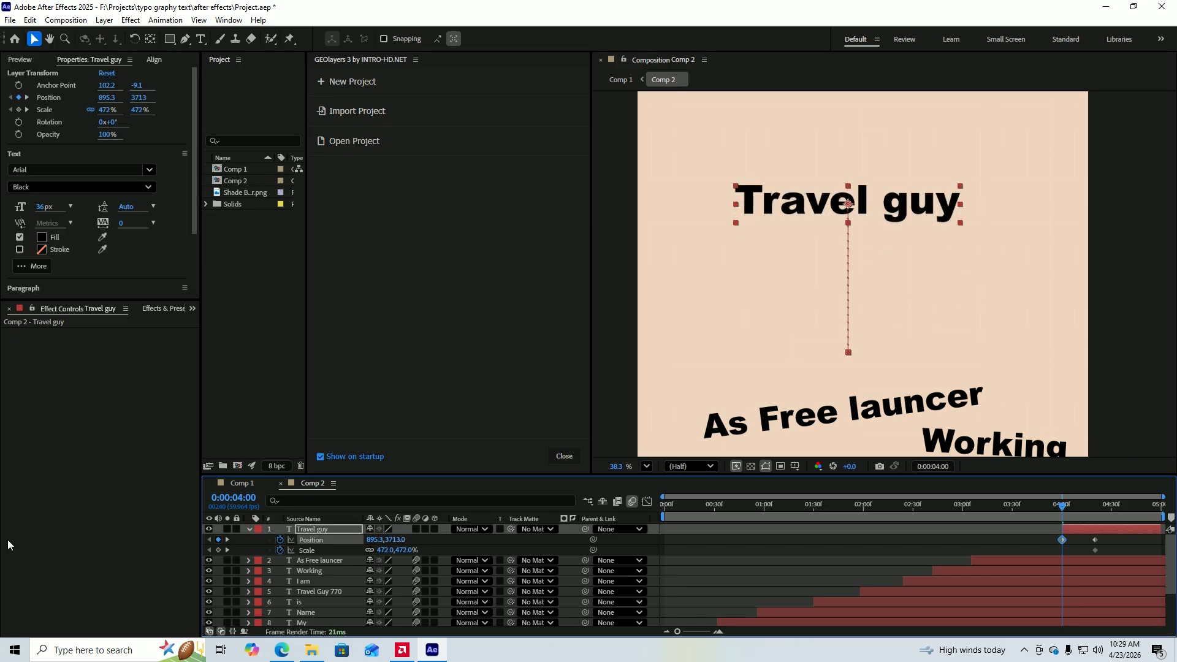
{"action": "left_click", "coordinate": [381, 551]}
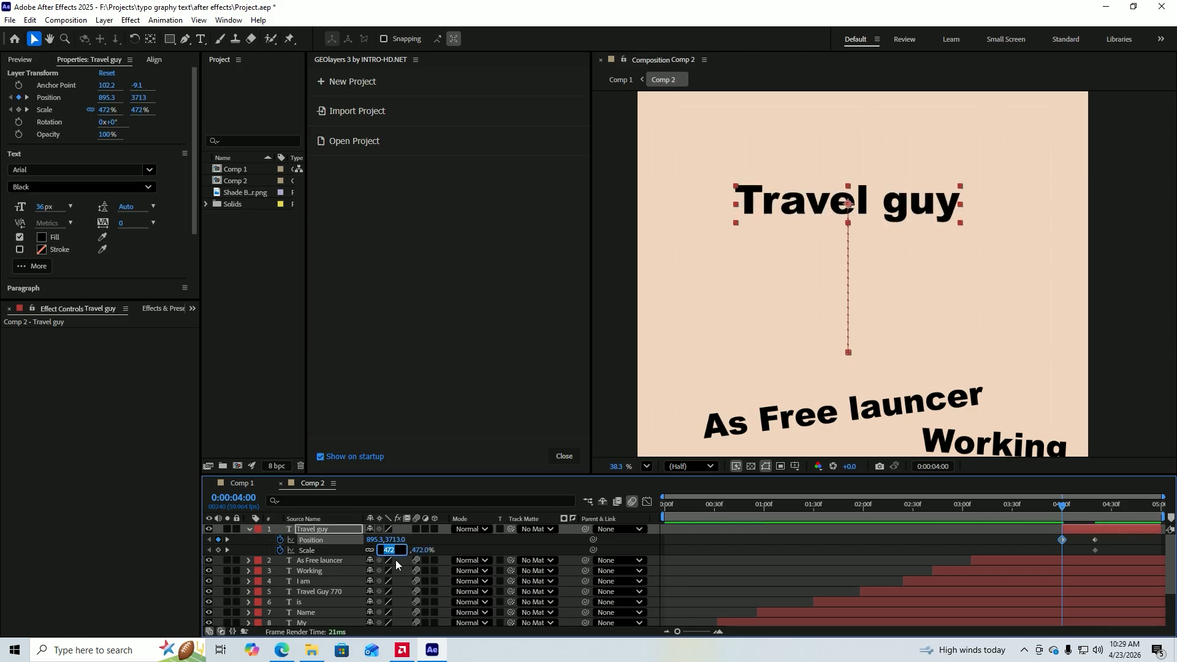
{"action": "type", "text": "0"}
{"action": "key", "text": "Return"}
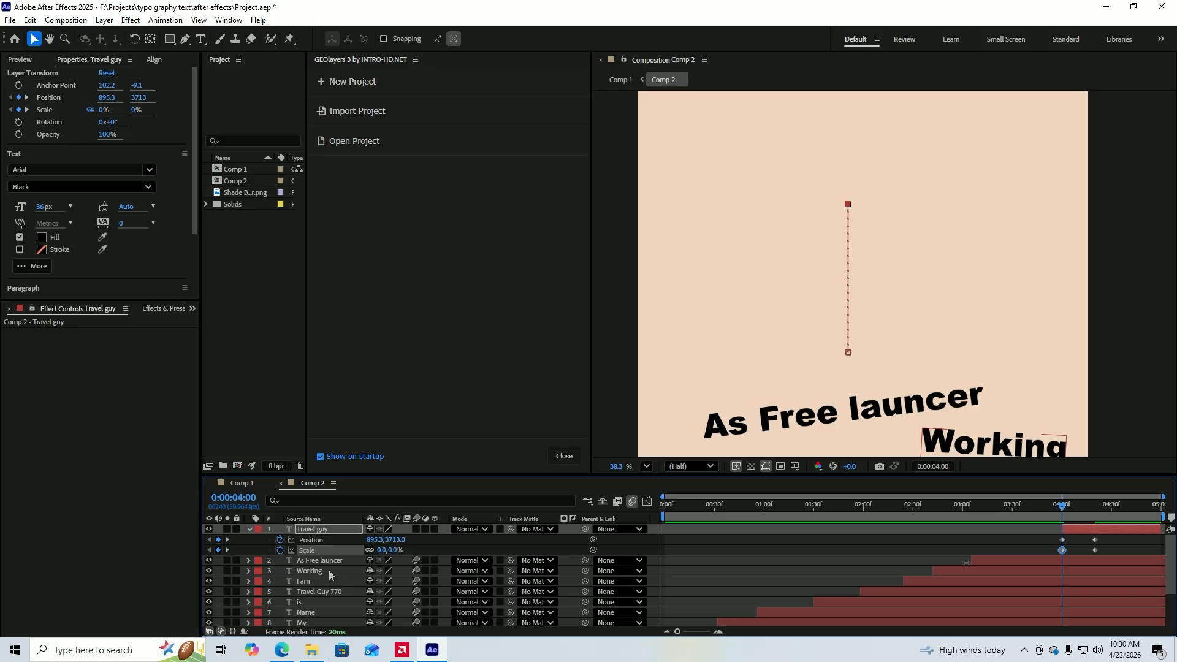
Ease out the "Travel guy" layer's Position and Scale start keyframes in the speed graph with a long outgoing influence.
{"action": "scroll", "coordinate": [1093, 549], "scroll_direction": "up", "scroll_amount": 3}
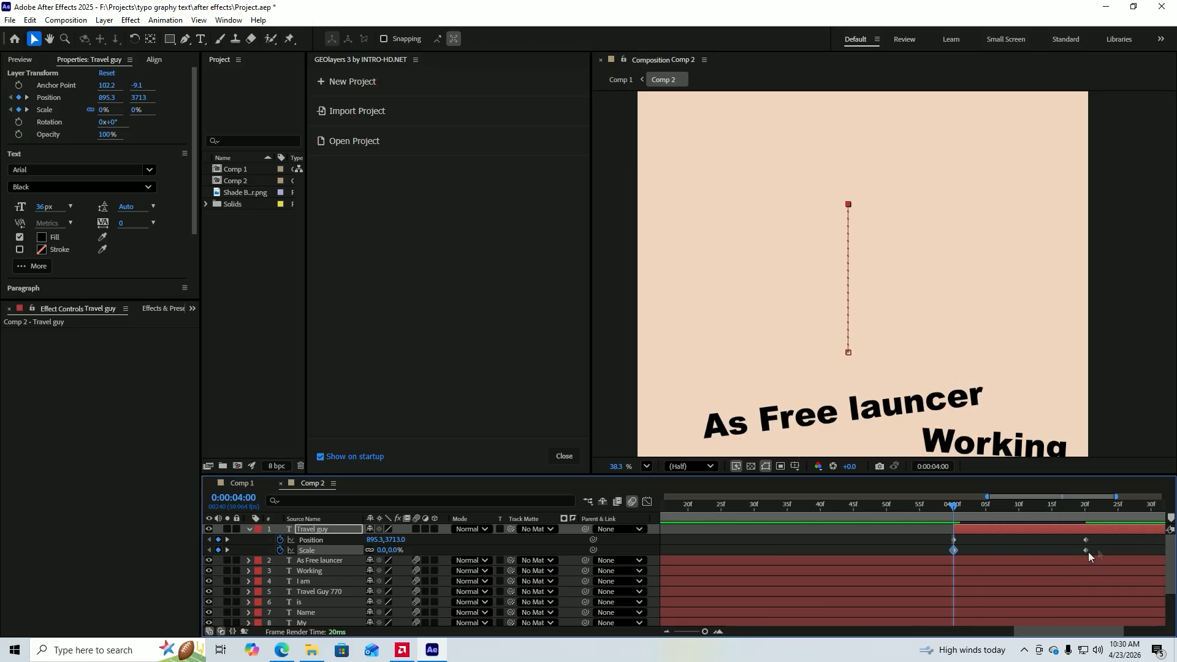
{"action": "left_click_drag", "start_coordinate": [975, 551], "coordinate": [941, 539]}
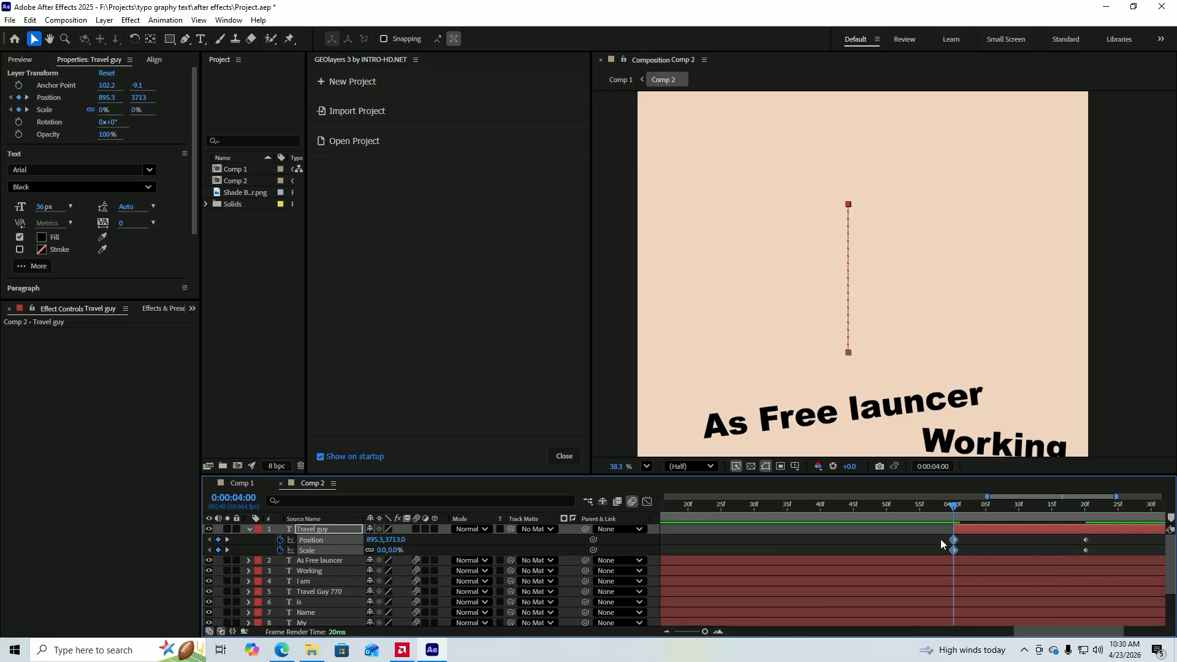
{"action": "left_click", "coordinate": [647, 501]}
{"action": "scroll", "coordinate": [1018, 583], "scroll_direction": "up", "scroll_amount": 3}
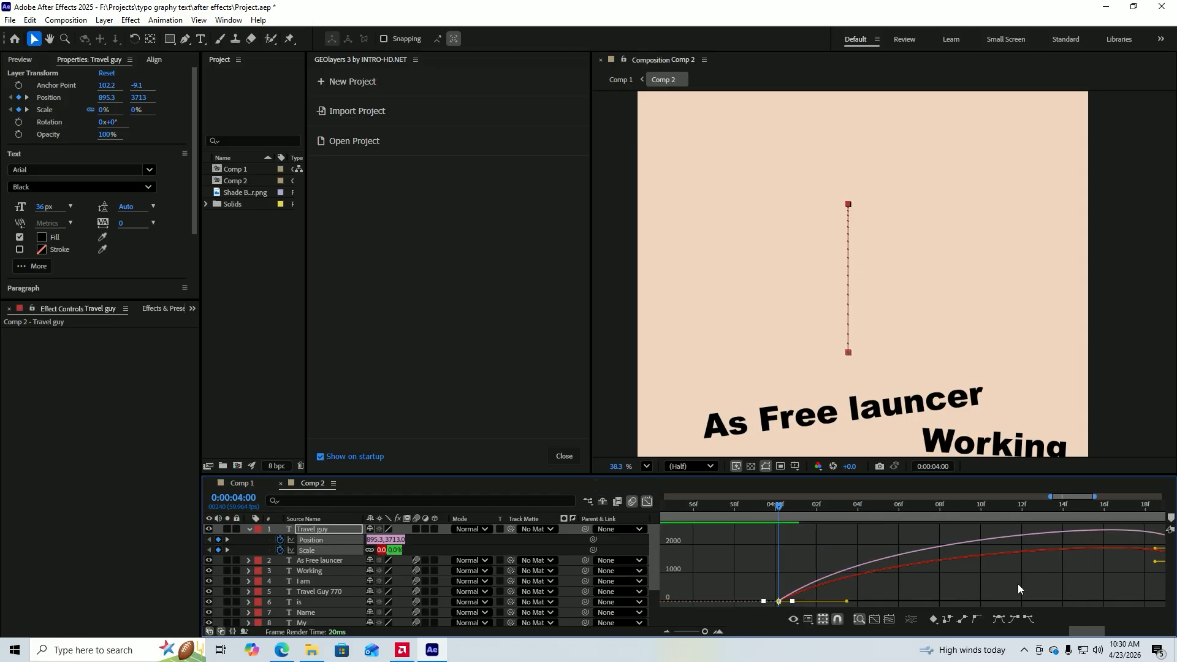
{"action": "right_click", "coordinate": [858, 586]}
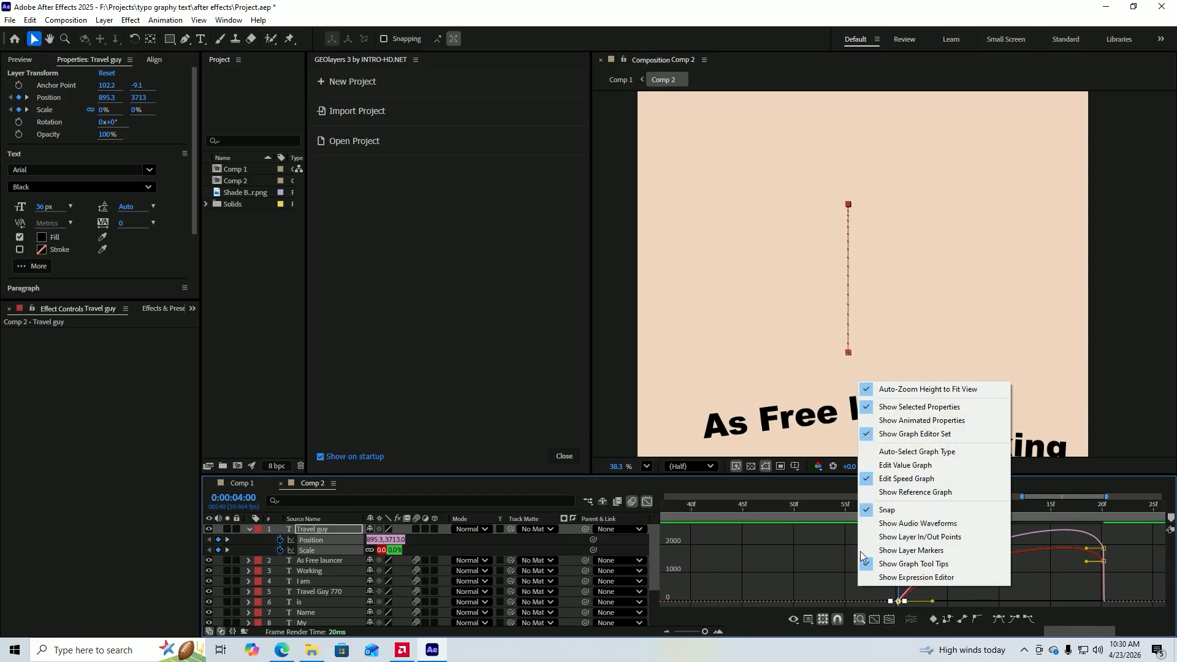
{"action": "left_click", "coordinate": [906, 478]}
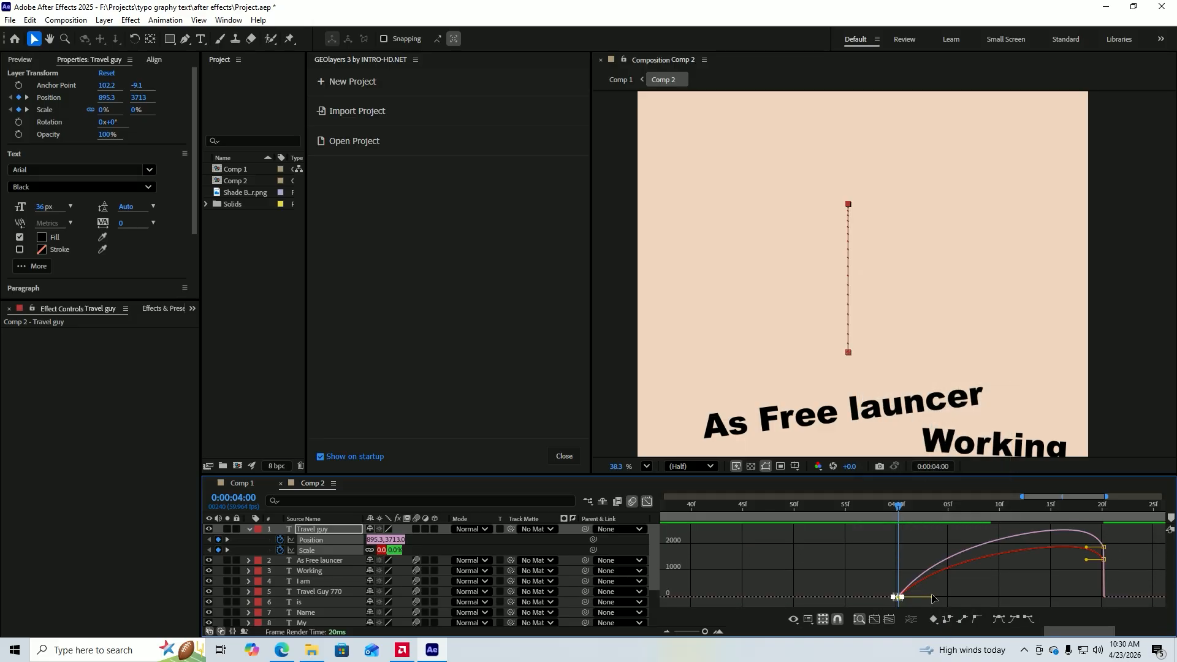
{"action": "left_click_drag", "start_coordinate": [935, 598], "coordinate": [997, 613]}
Shorten the incoming influence of the Position and Scale end keyframes so their speed peaks just before frame 20 past 0:00:04:00.
{"action": "scroll", "coordinate": [1131, 600], "scroll_direction": "up", "scroll_amount": 3}
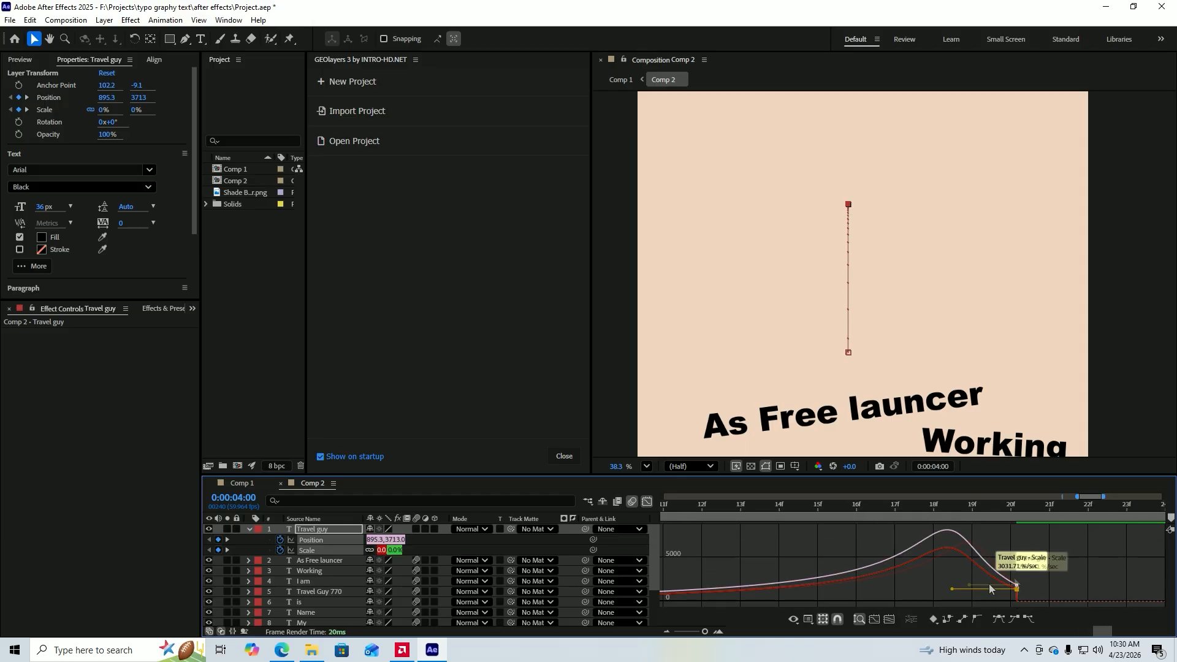
{"action": "left_click", "coordinate": [977, 619]}
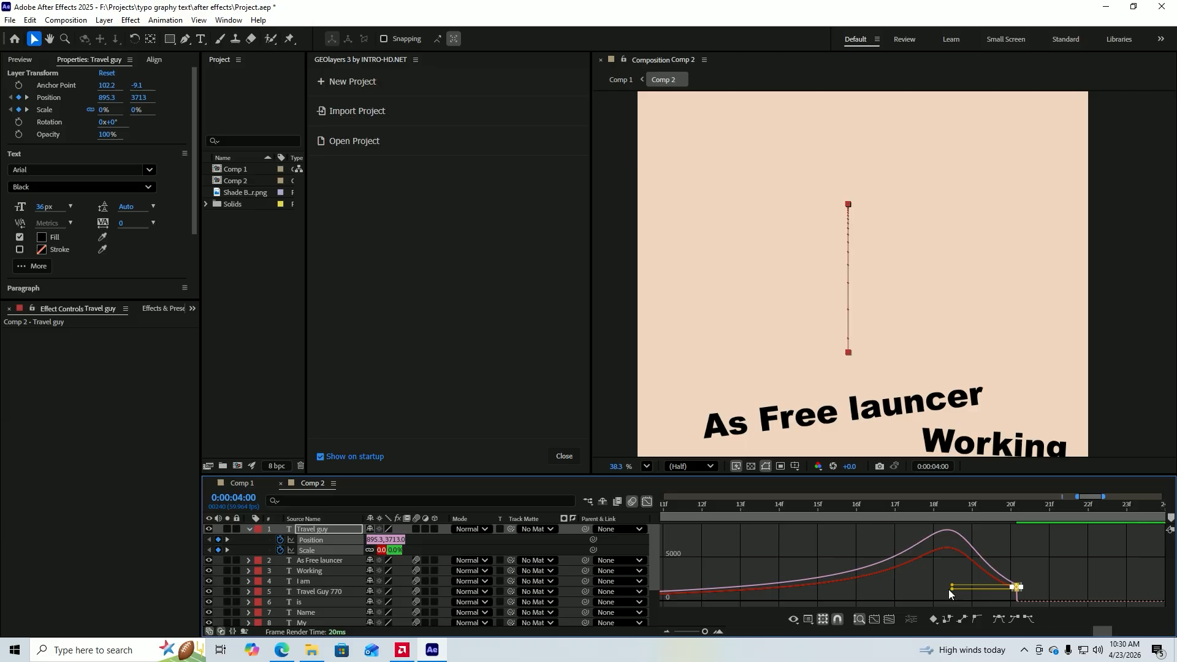
{"action": "left_click_drag", "start_coordinate": [949, 592], "coordinate": [1000, 594]}
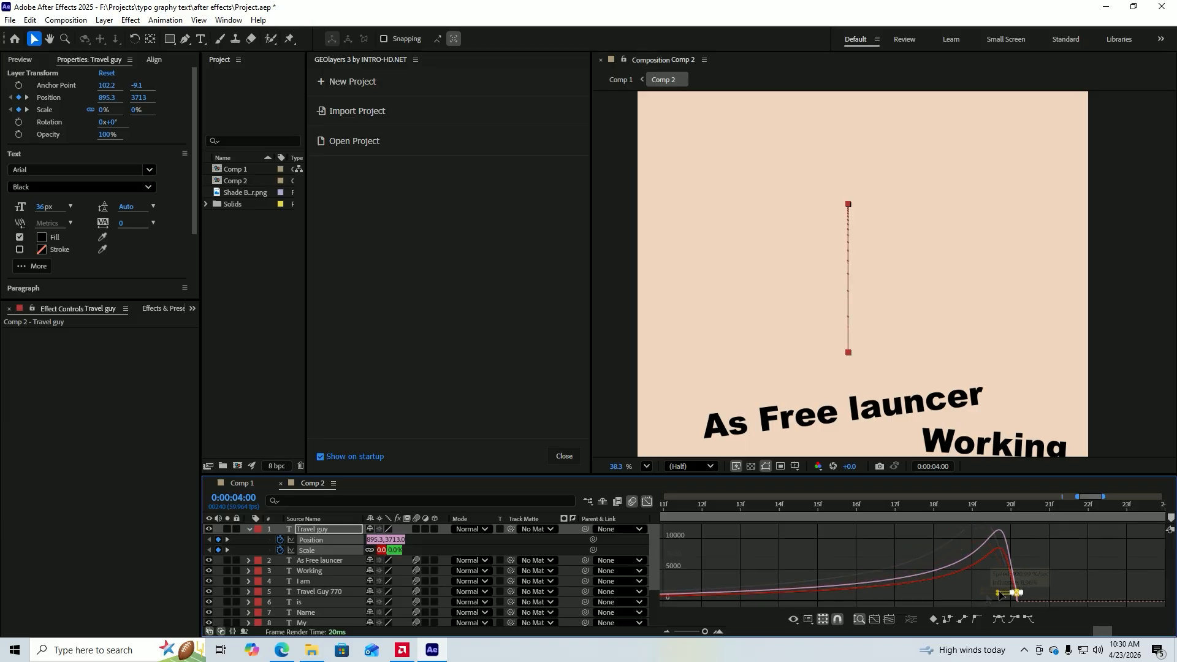
{"action": "left_click", "coordinate": [1024, 587]}
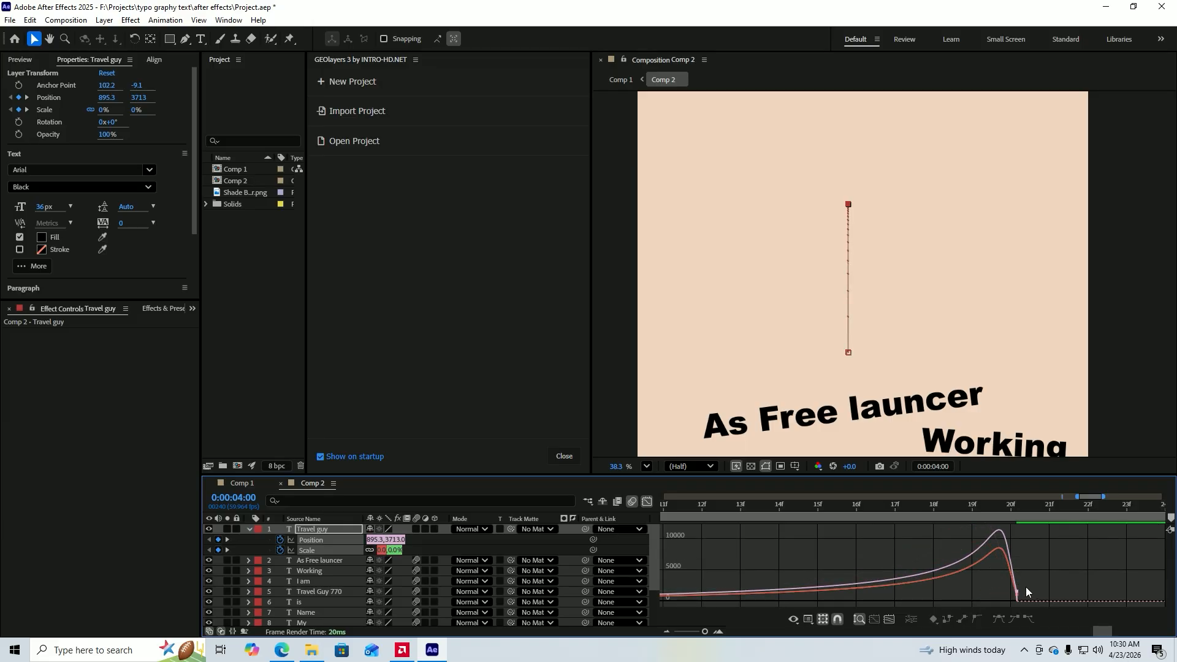
{"action": "left_click", "coordinate": [646, 503]}
Preview the entrance and add a Scale keyframe of 433% to the "Travel guy" layer at 0:00:04:24.
{"action": "left_click", "coordinate": [921, 539]}
{"action": "key", "text": "h"}
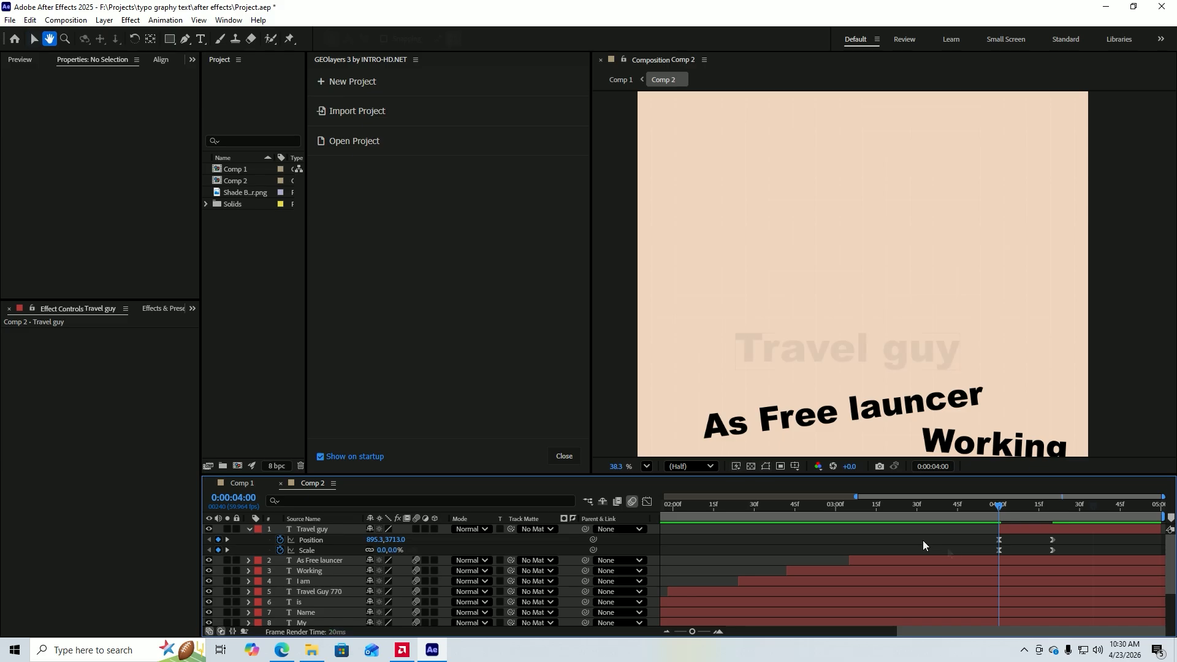
{"action": "left_click", "coordinate": [1091, 513]}
{"action": "left_click_drag", "start_coordinate": [1089, 510], "coordinate": [1064, 520]}
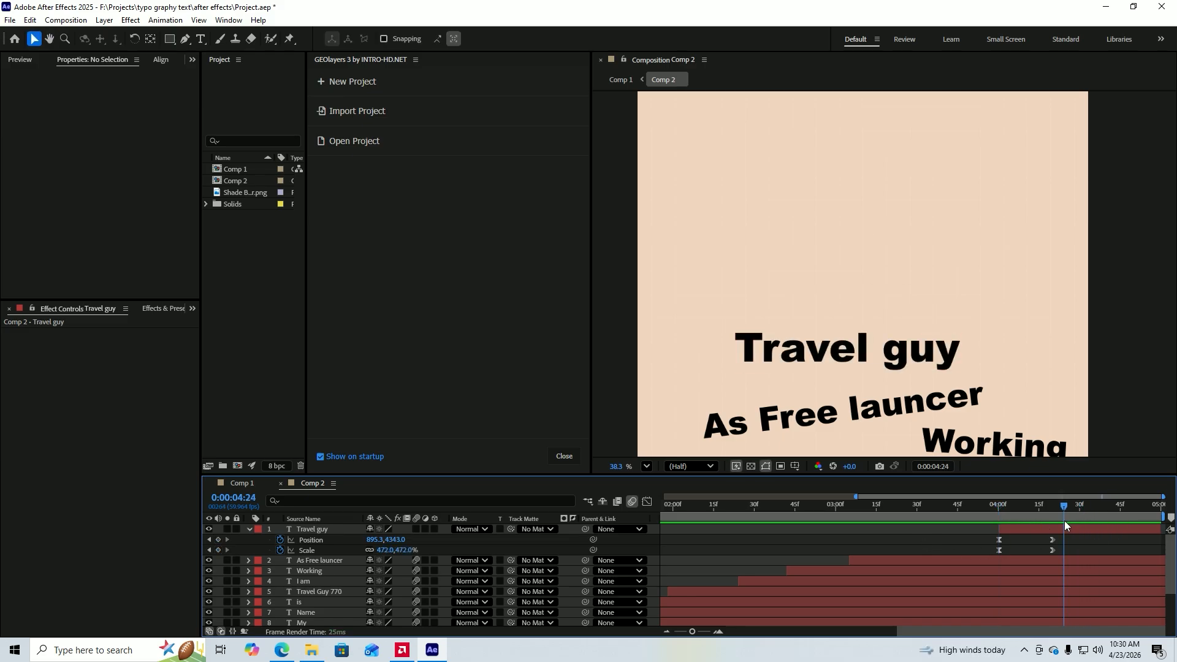
{"action": "scroll", "coordinate": [1033, 543], "scroll_direction": "up", "scroll_amount": 2}
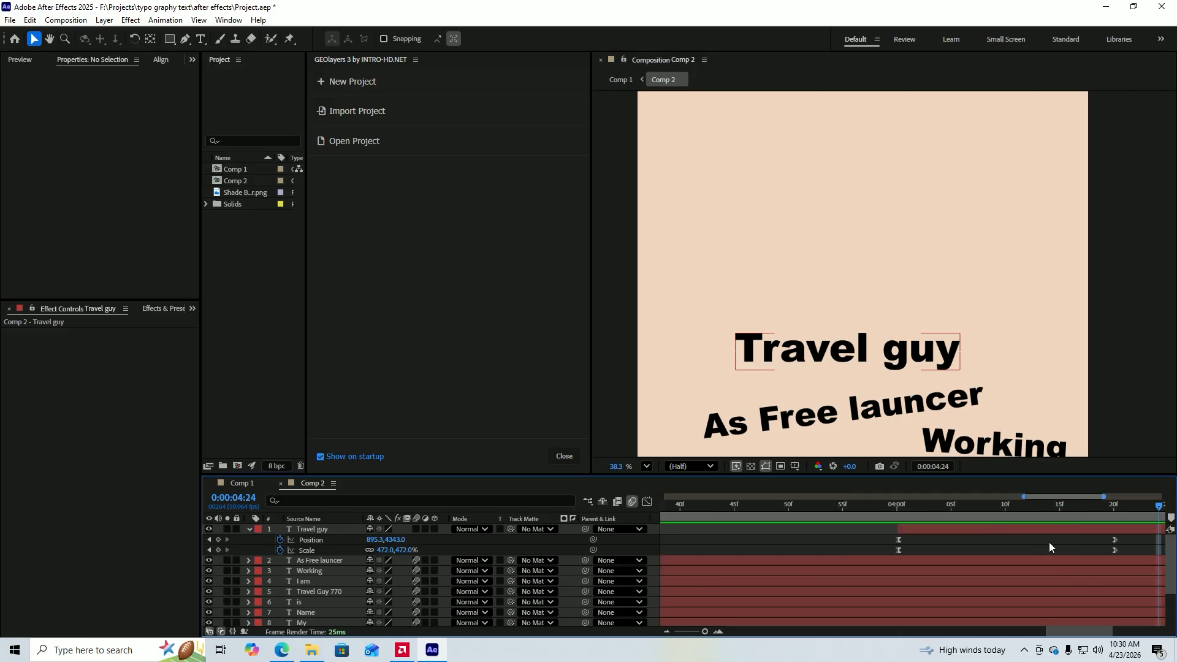
{"action": "left_click", "coordinate": [1049, 542]}
{"action": "scroll", "coordinate": [1050, 542], "scroll_direction": "up", "scroll_amount": 1}
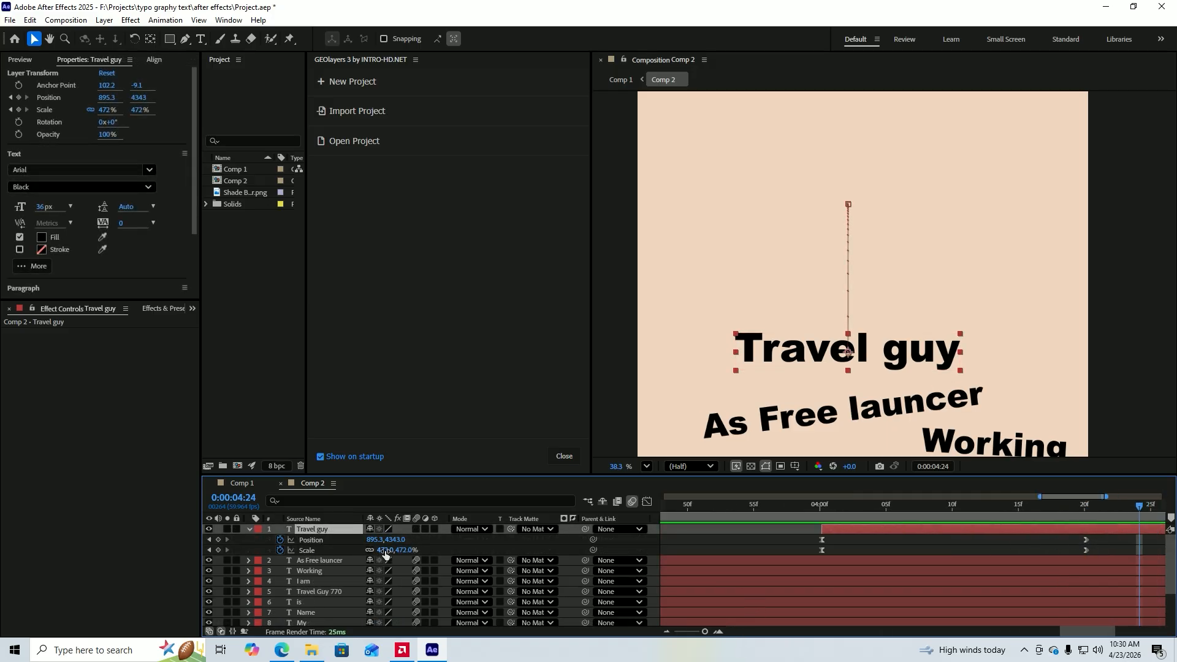
{"action": "left_click_drag", "start_coordinate": [385, 550], "coordinate": [360, 549]}
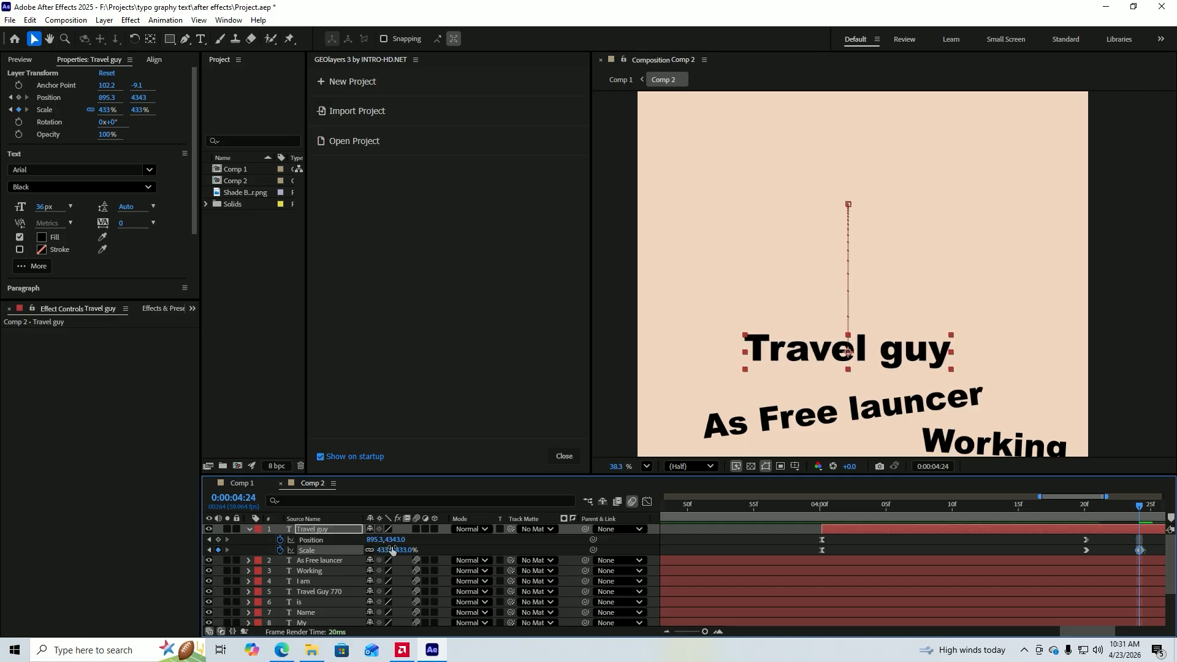
Shape the speed curve between the last two Scale keyframes so the shrink accelerates sharply toward 0:00:04:24.
{"action": "mouse_move", "coordinate": [1146, 539]}
{"action": "left_mouse_down"}
{"action": "mouse_move", "coordinate": [1083, 557]}
{"action": "mouse_move", "coordinate": [1142, 560]}
{"action": "left_mouse_up"}
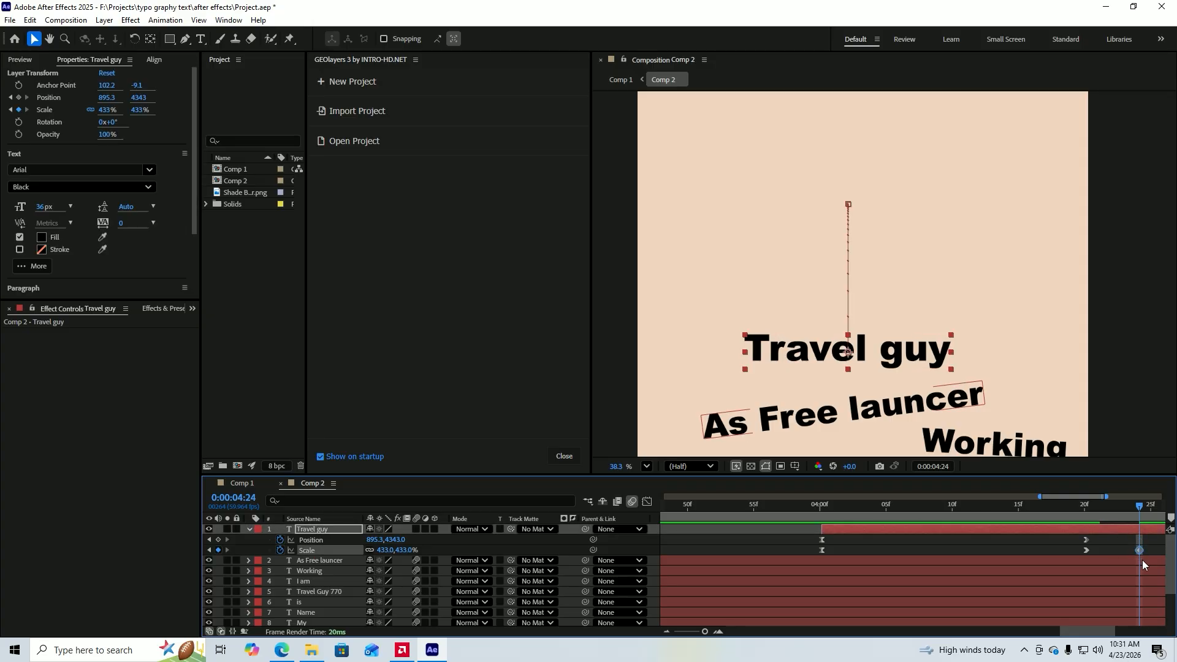
{"action": "key", "text": "shift+F3"}
{"action": "scroll", "coordinate": [1093, 601], "scroll_direction": "up", "scroll_amount": 4}
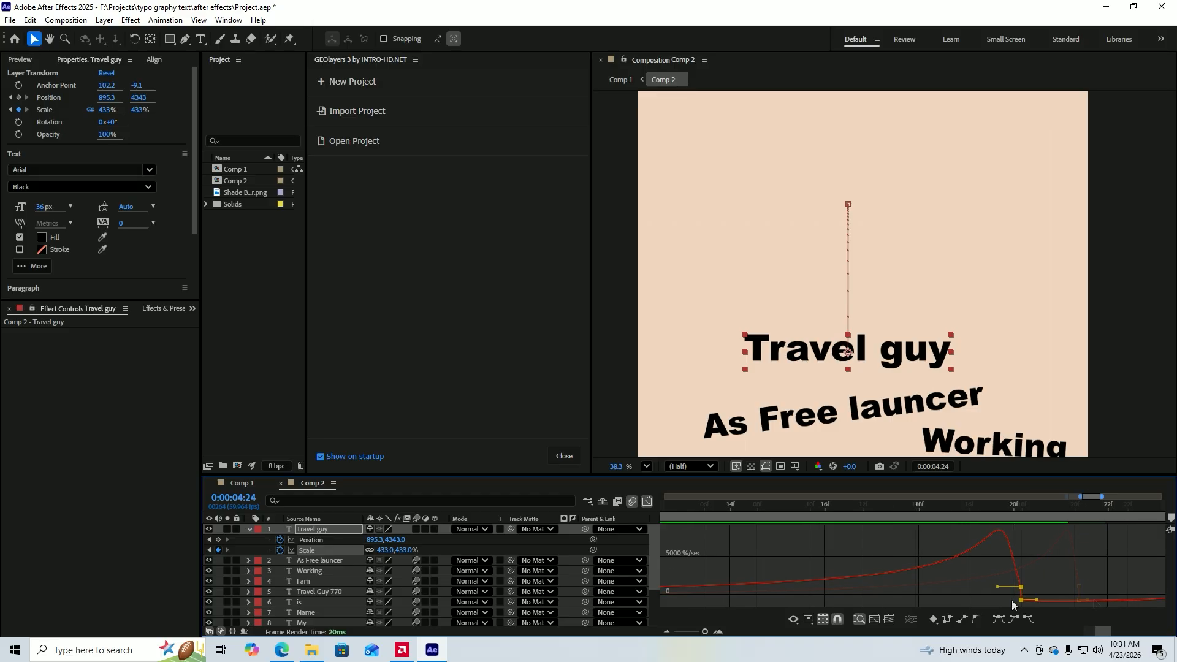
{"action": "scroll", "coordinate": [1014, 601], "scroll_direction": "down", "scroll_amount": 6}
{"action": "scroll", "coordinate": [1023, 601], "scroll_direction": "up", "scroll_amount": 4}
{"action": "left_click_drag", "start_coordinate": [1063, 600], "coordinate": [1103, 592]}
{"action": "scroll", "coordinate": [1141, 595], "scroll_direction": "up", "scroll_amount": 2}
{"action": "scroll", "coordinate": [770, 535], "scroll_direction": "down", "scroll_amount": 4}
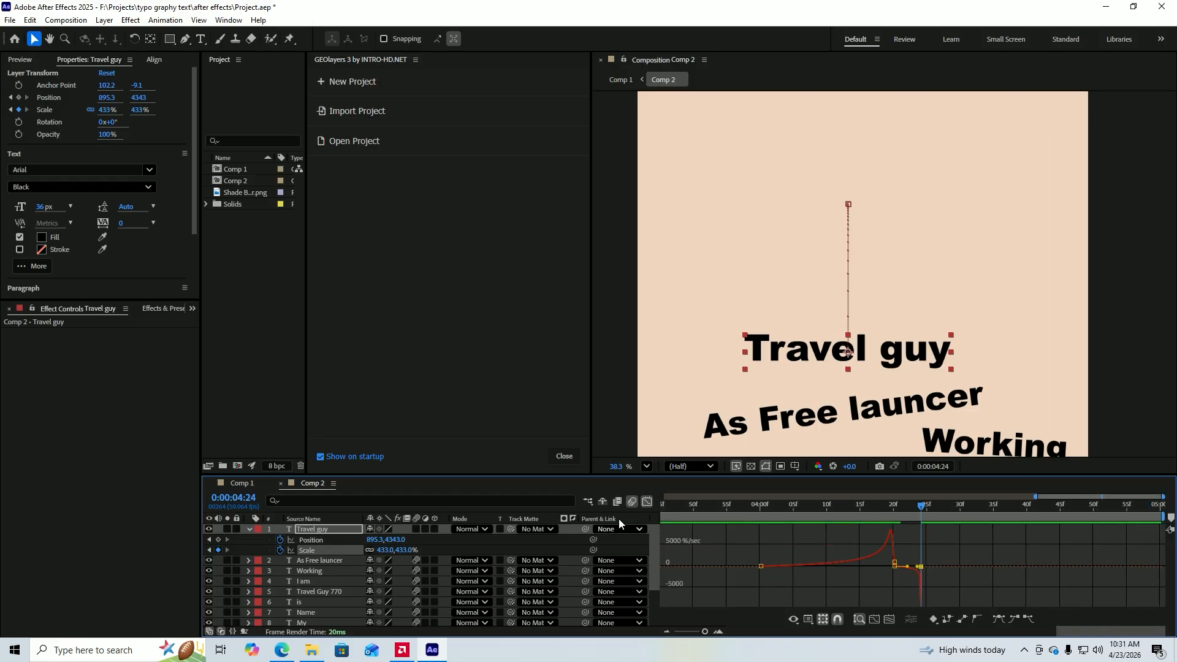
{"action": "left_click", "coordinate": [645, 502]}
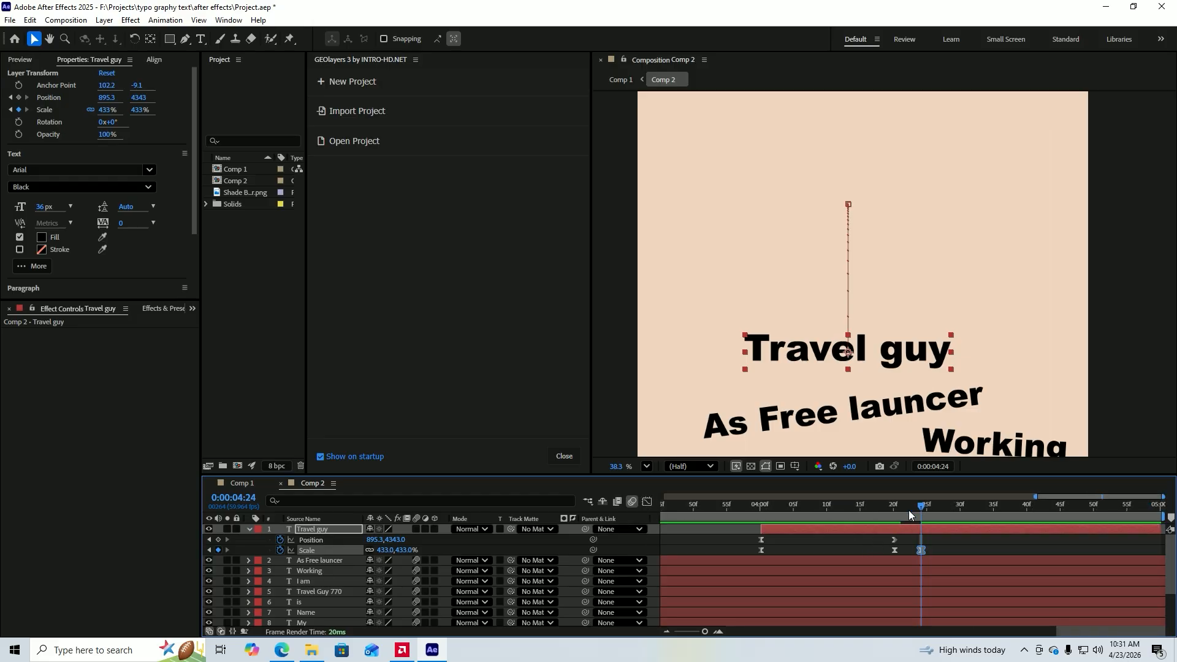
Preview the "Travel guy" entrance, lower the Scale keyframe at 0:00:04:24 to 399%, and replay the result.
{"action": "left_click_drag", "start_coordinate": [909, 510], "coordinate": [706, 510]}
{"action": "key", "text": "space"}
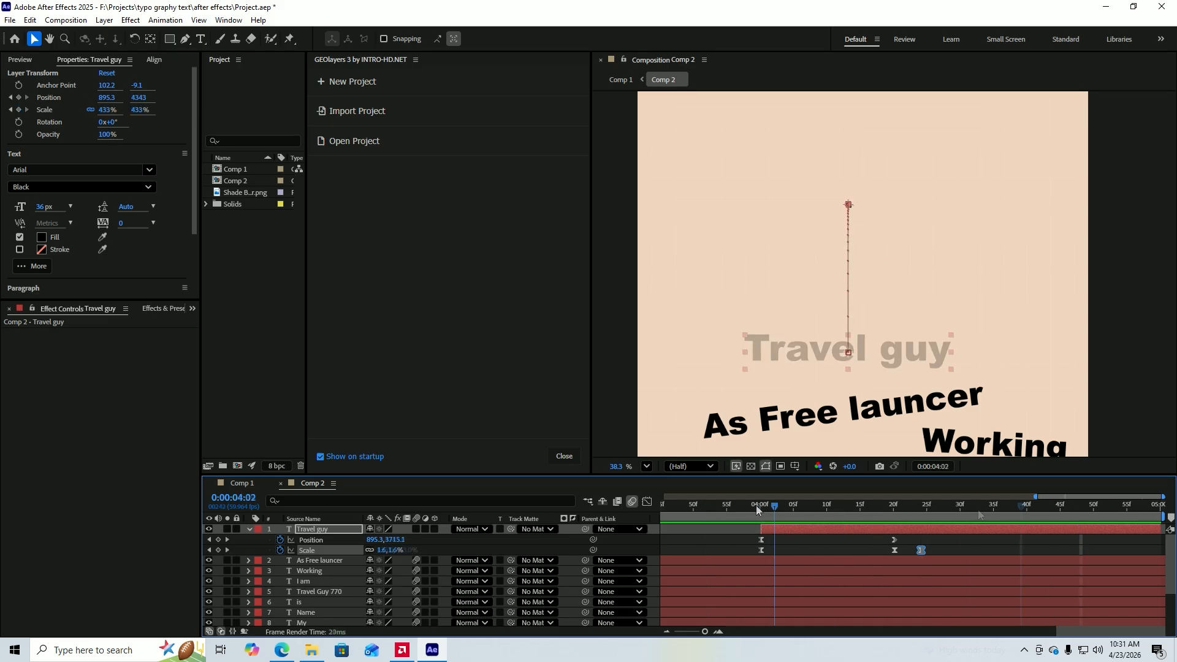
{"action": "left_click_drag", "start_coordinate": [1019, 507], "coordinate": [919, 509]}
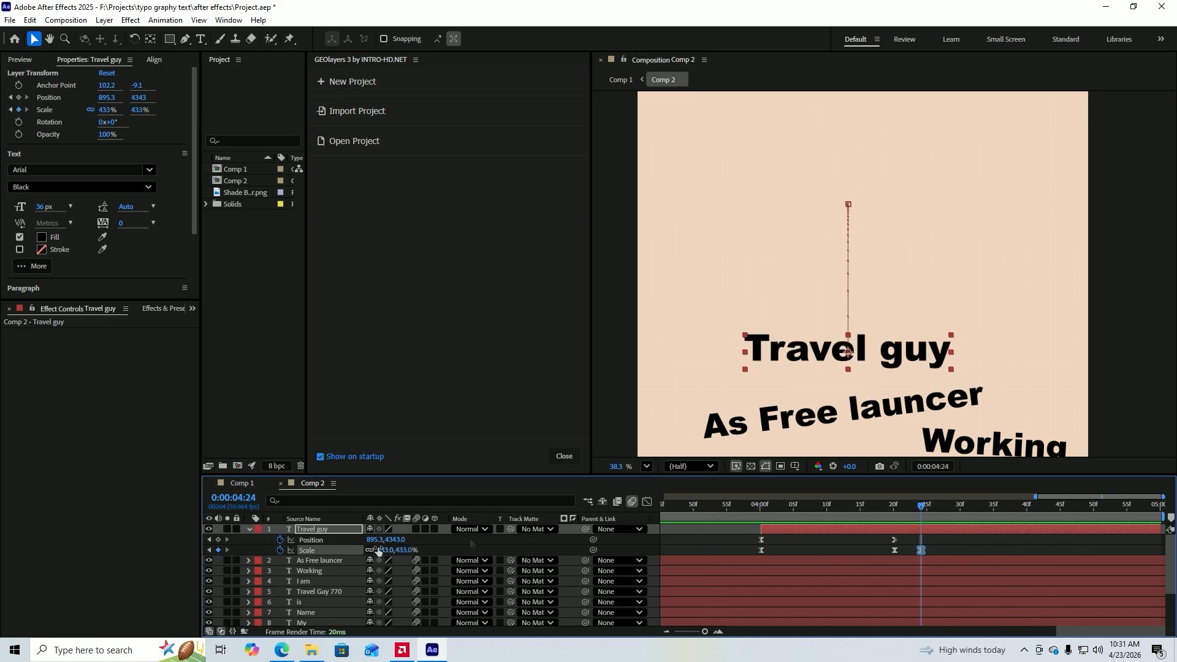
{"action": "left_click_drag", "start_coordinate": [380, 550], "coordinate": [362, 555]}
{"action": "left_click", "coordinate": [775, 543]}
{"action": "left_click_drag", "start_coordinate": [921, 510], "coordinate": [749, 514]}
{"action": "key", "text": "space"}
{"action": "left_click_drag", "start_coordinate": [1062, 506], "coordinate": [986, 513]}
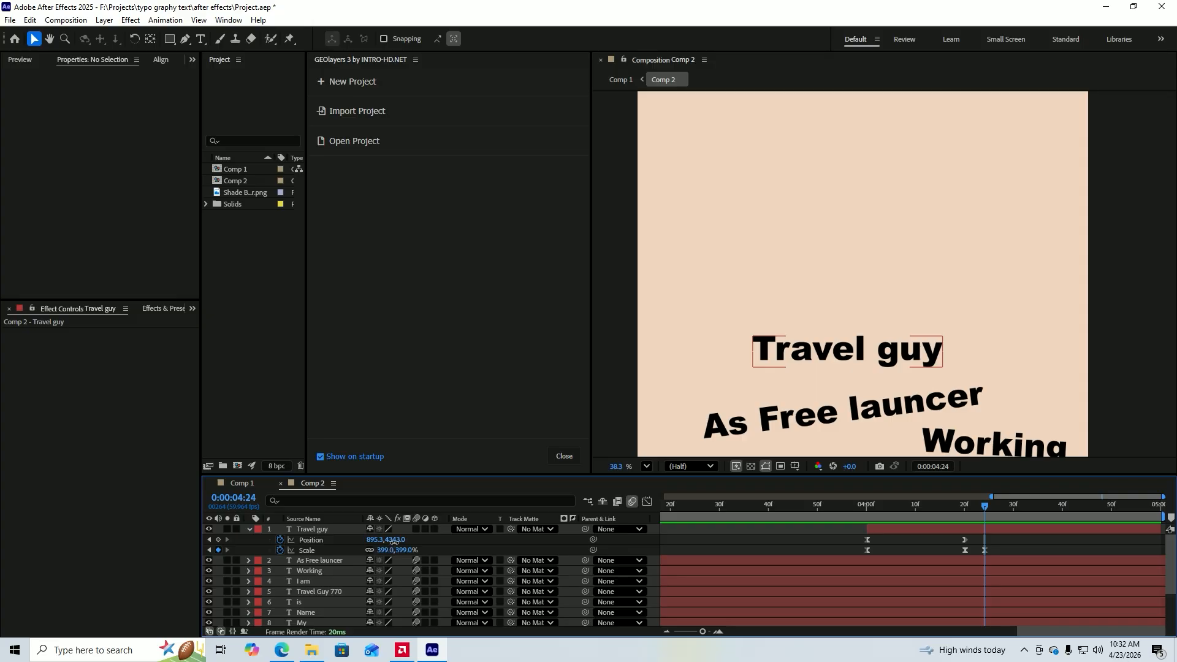
At 0:00:04:24, set the "Travel guy" layer's Position y to 4354 and its Scale to 355%.
{"action": "left_click_drag", "start_coordinate": [394, 540], "coordinate": [413, 545]}
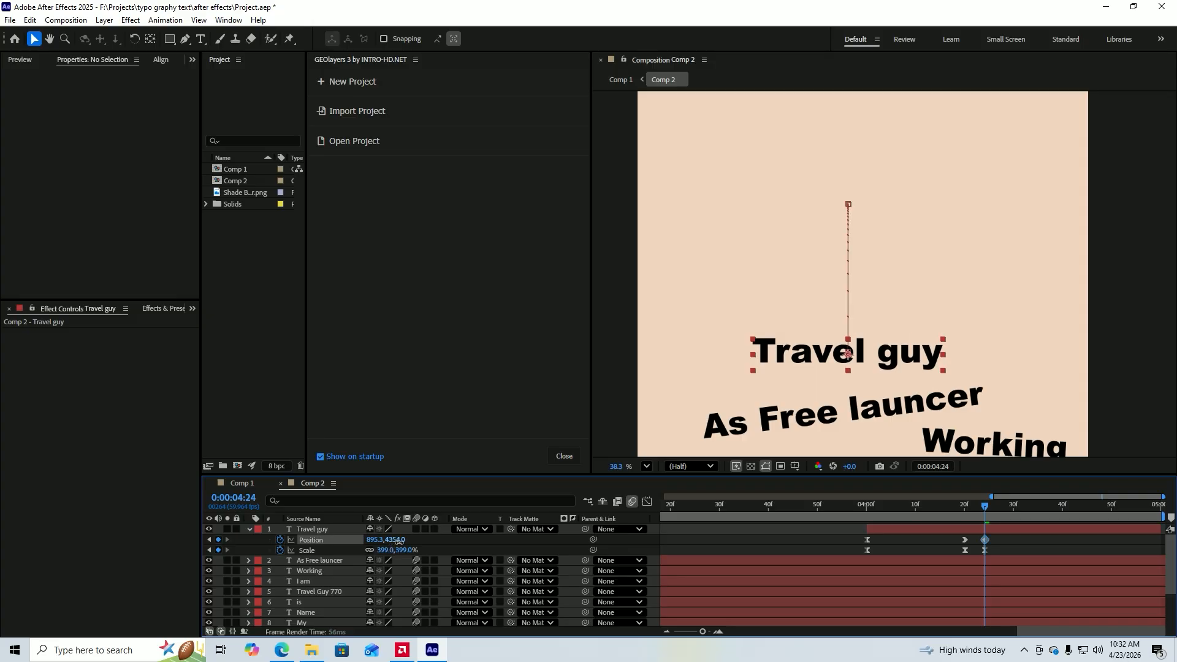
{"action": "left_click", "coordinate": [984, 550]}
{"action": "left_click_drag", "start_coordinate": [385, 550], "coordinate": [363, 555]}
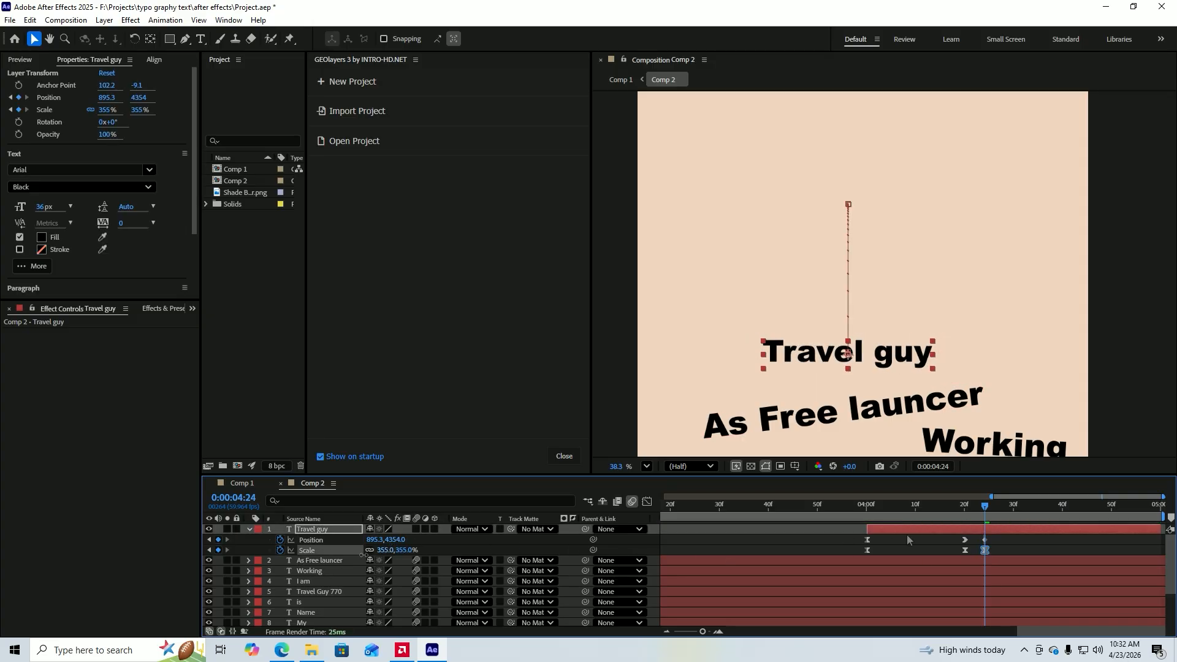
Ease the Position and Scale keyframes at 0:00:04:24 in the speed graph, pulling their incoming influence in tightly.
{"action": "left_click_drag", "start_coordinate": [996, 537], "coordinate": [977, 558]}
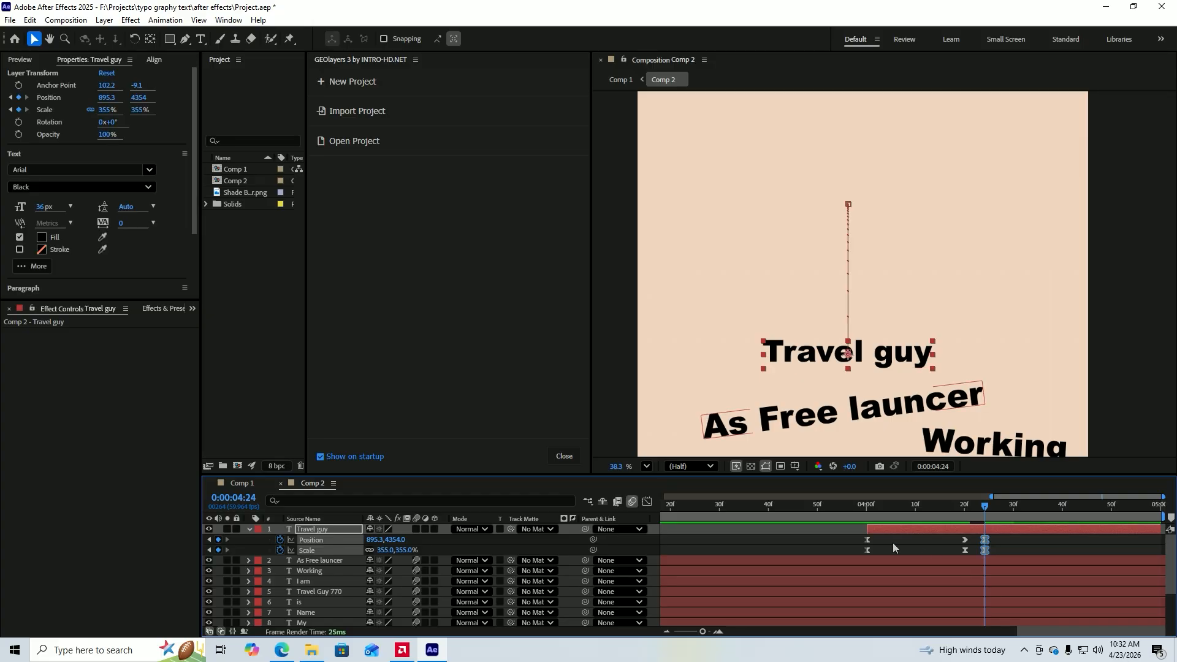
{"action": "left_click", "coordinate": [647, 502]}
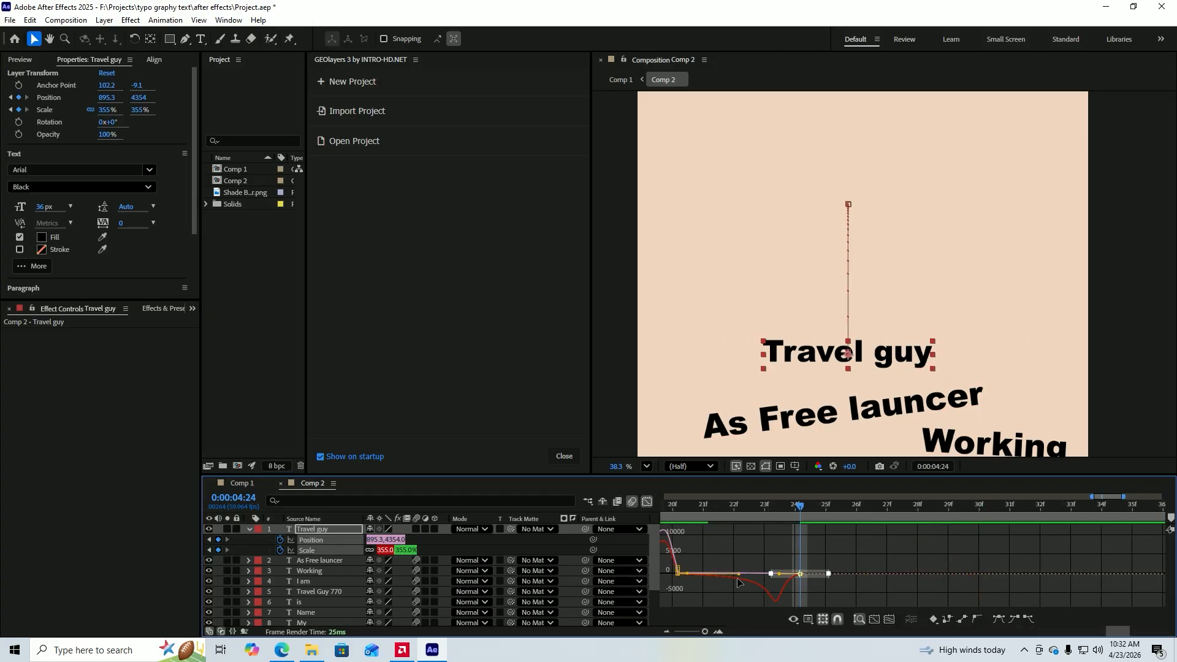
{"action": "left_click_drag", "start_coordinate": [740, 547], "coordinate": [666, 583]}
{"action": "left_click_drag", "start_coordinate": [740, 575], "coordinate": [799, 574]}
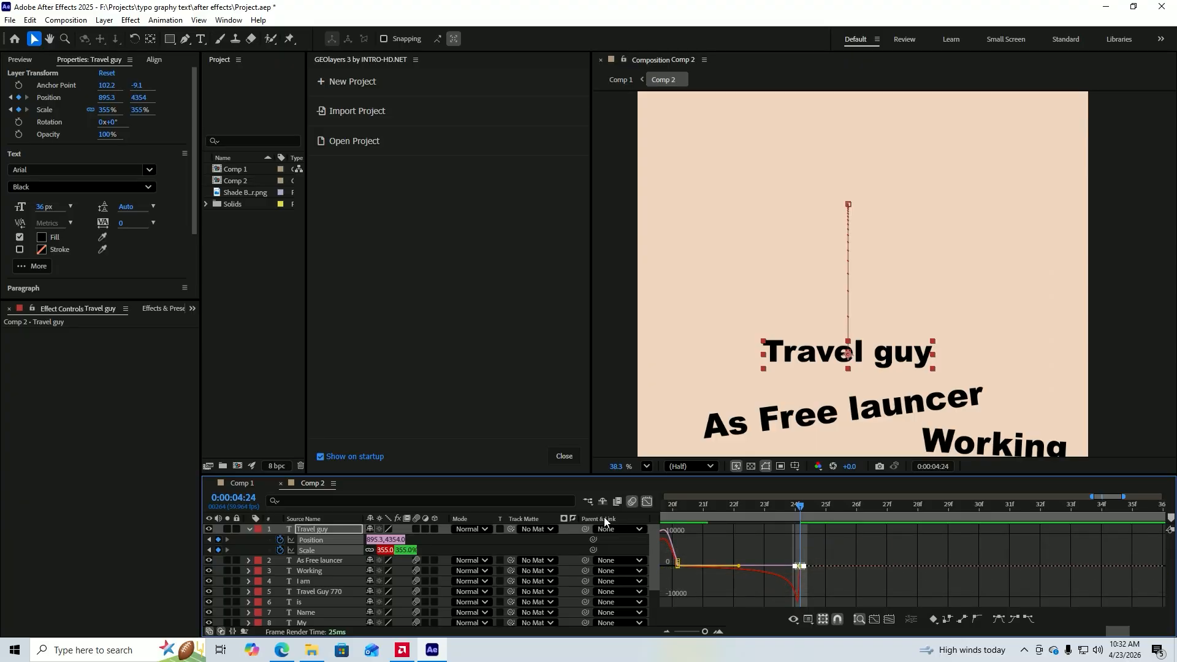
{"action": "left_click", "coordinate": [647, 501]}
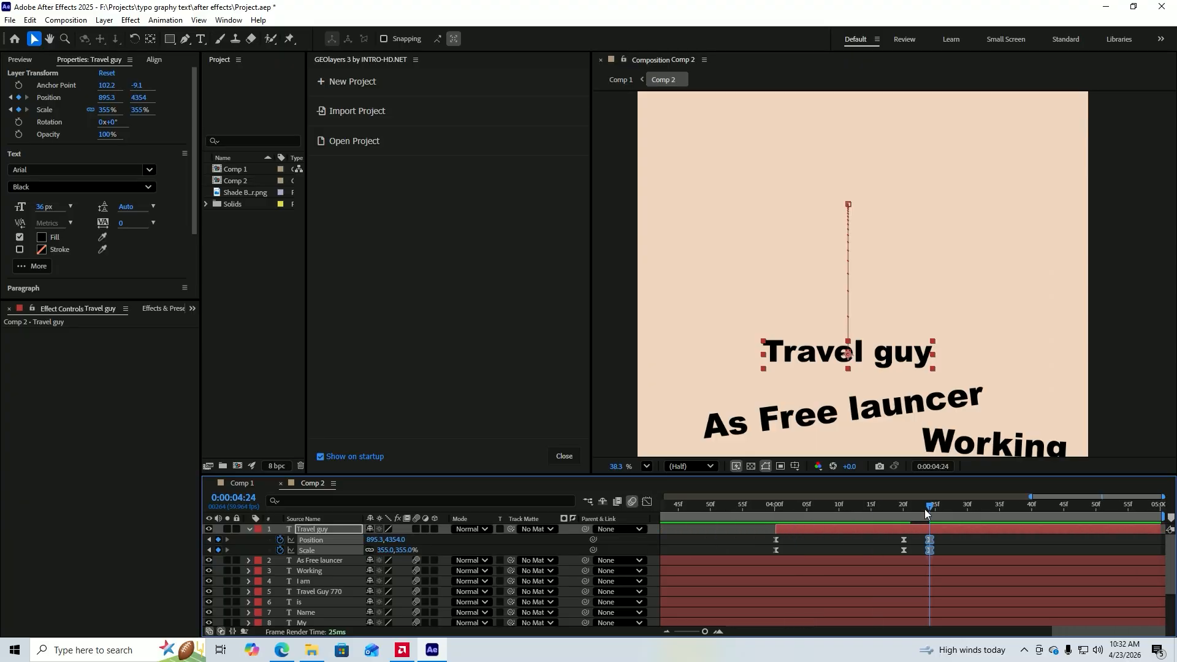
Replay the animation from just before 0:00:04:00 and enable motion blur on the "Travel guy" layer.
{"action": "left_click_drag", "start_coordinate": [928, 505], "coordinate": [730, 516]}
{"action": "key", "text": "ctrl+Down"}
{"action": "key", "text": "space"}
{"action": "key", "text": "space"}
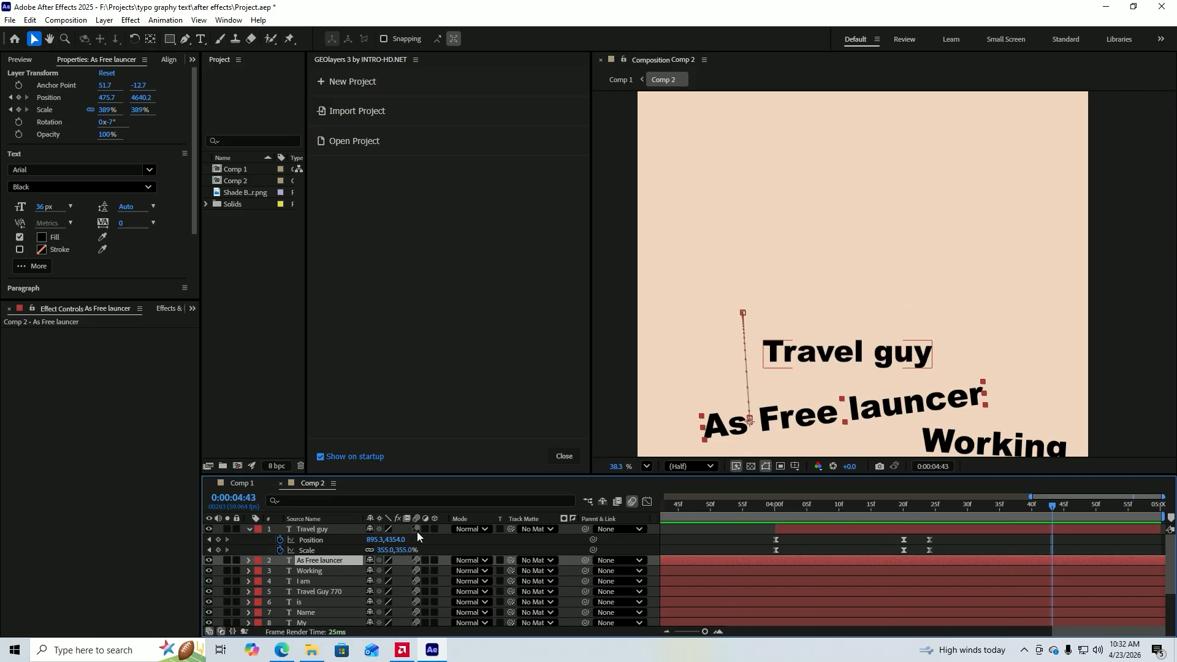
{"action": "left_click", "coordinate": [416, 529]}
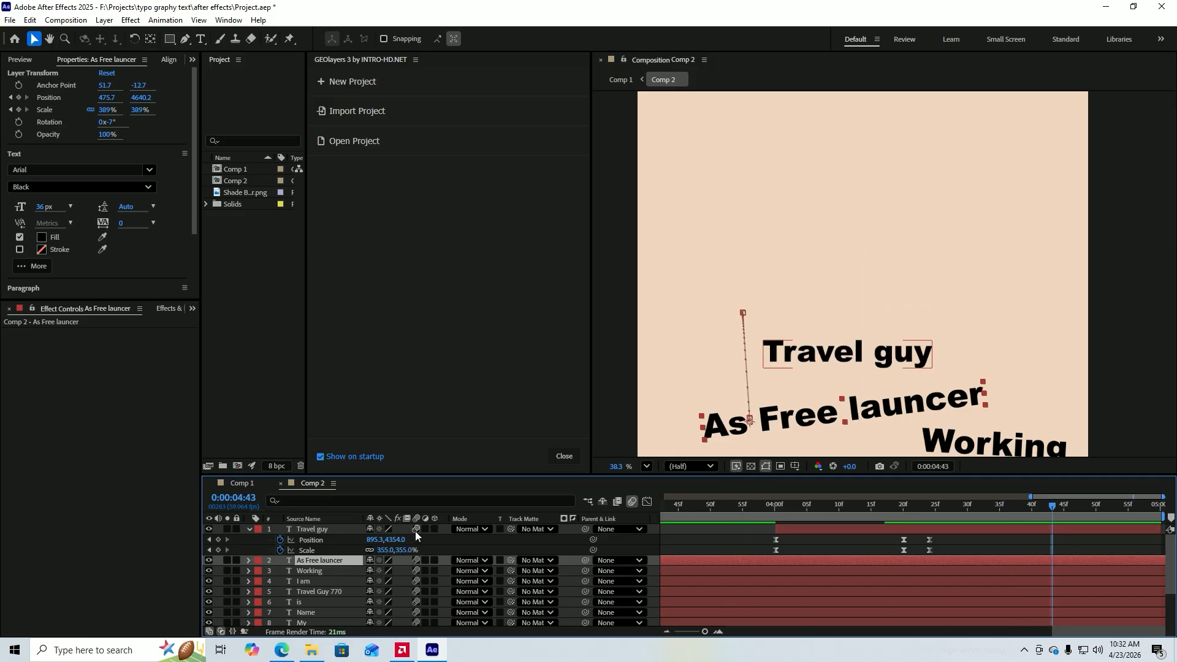
Collapse the "Travel guy" layer's properties and preview the whole composition from 0:00:00:00.
{"action": "left_click", "coordinate": [249, 529]}
{"action": "left_click", "coordinate": [314, 535]}
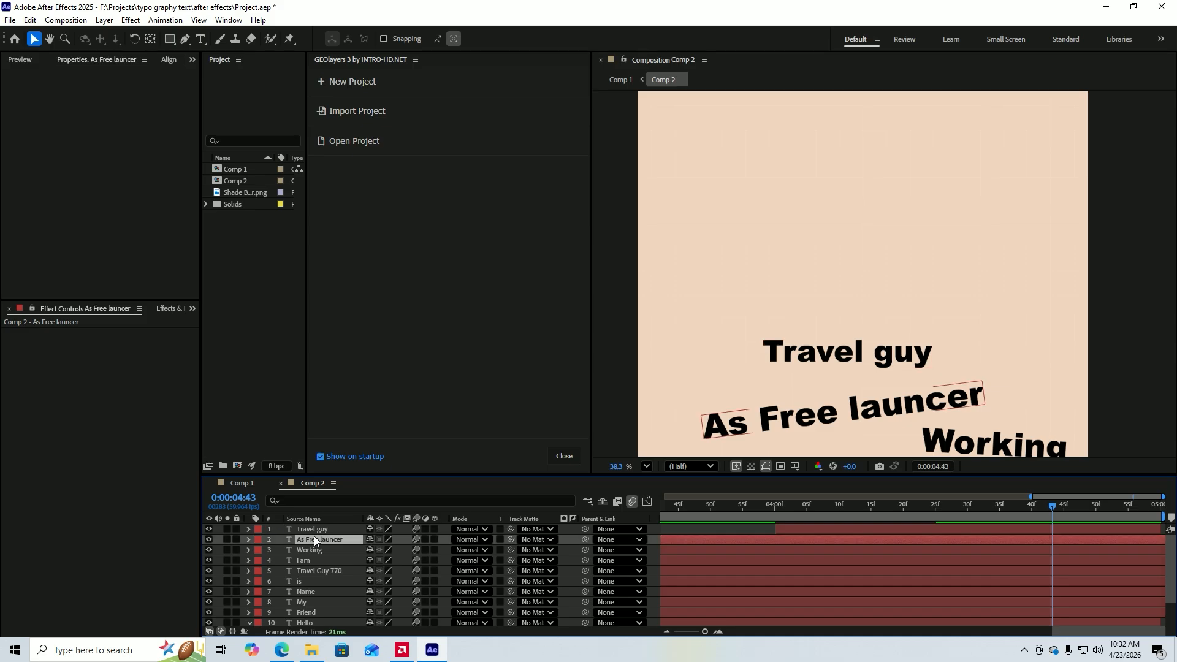
{"action": "left_click", "coordinate": [315, 530]}
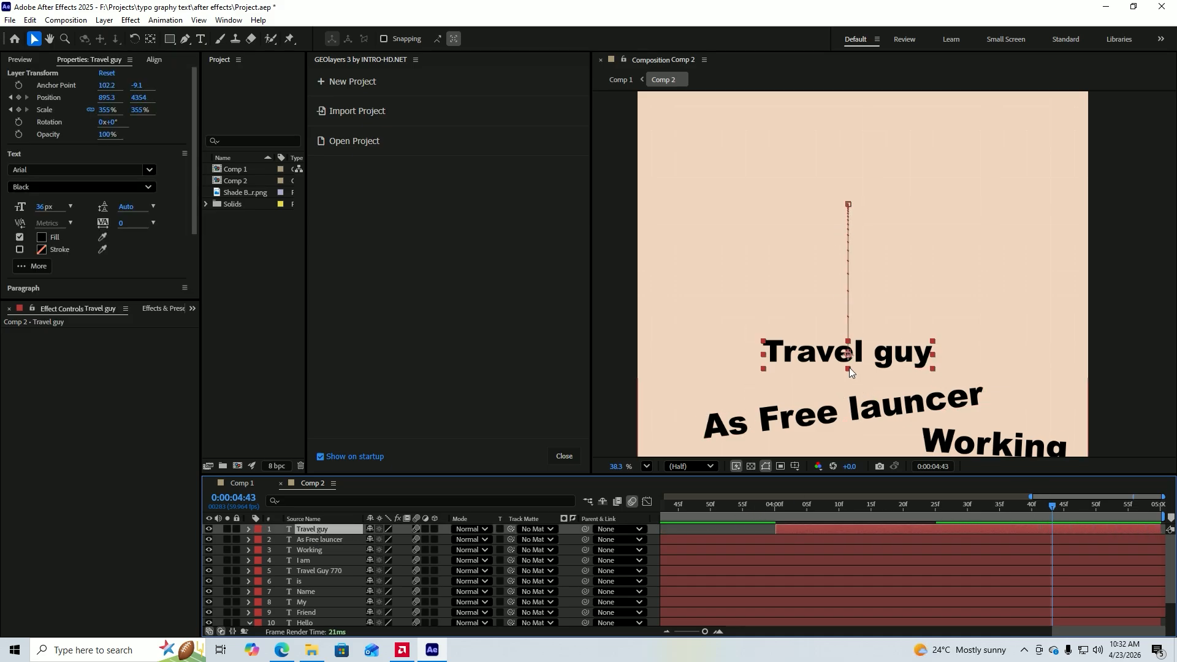
{"action": "left_click_drag", "start_coordinate": [1055, 507], "coordinate": [664, 527]}
{"action": "scroll", "coordinate": [892, 524], "scroll_direction": "down", "scroll_amount": 5}
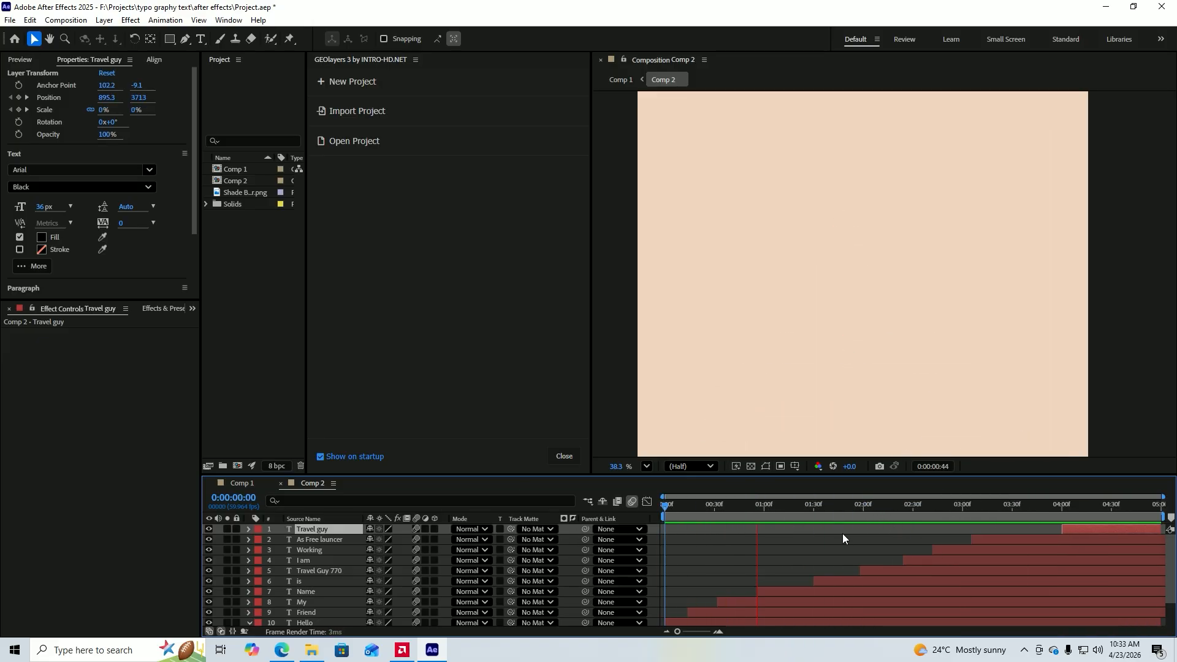
Zoom out on Comp 2 to view all the text and replay its animation from the start.
{"action": "key", "text": "space"}
{"action": "left_click_drag", "start_coordinate": [808, 382], "coordinate": [852, 122]}
{"action": "scroll", "coordinate": [852, 200], "scroll_direction": "down", "scroll_amount": 4}
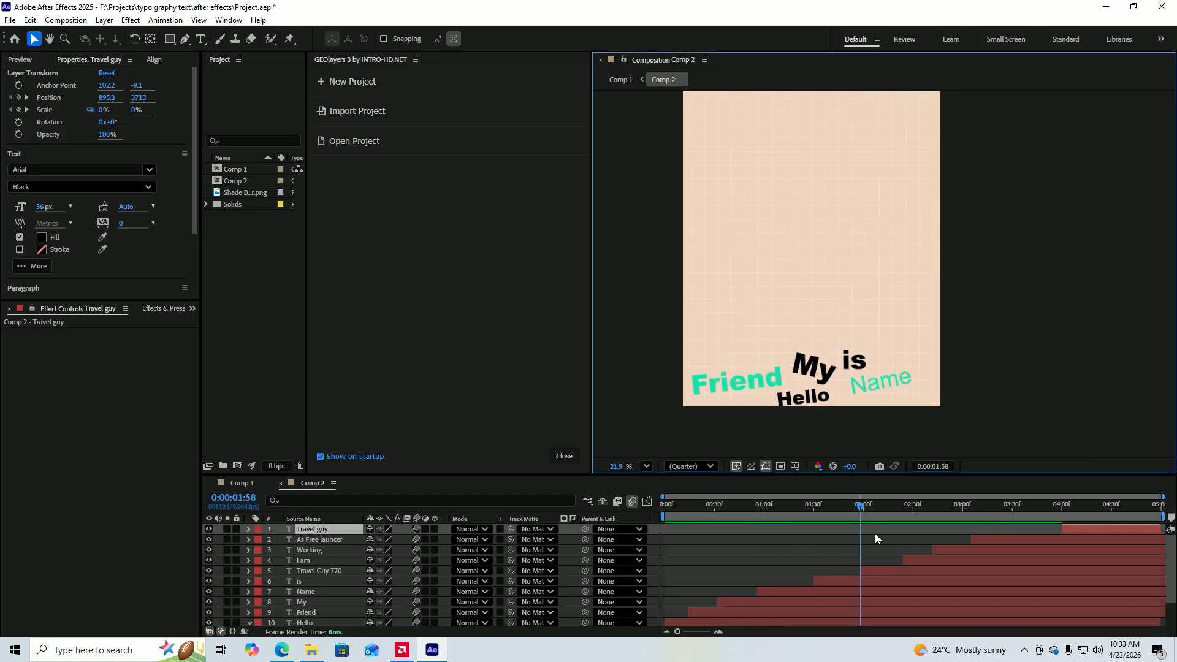
{"action": "key", "text": "space"}
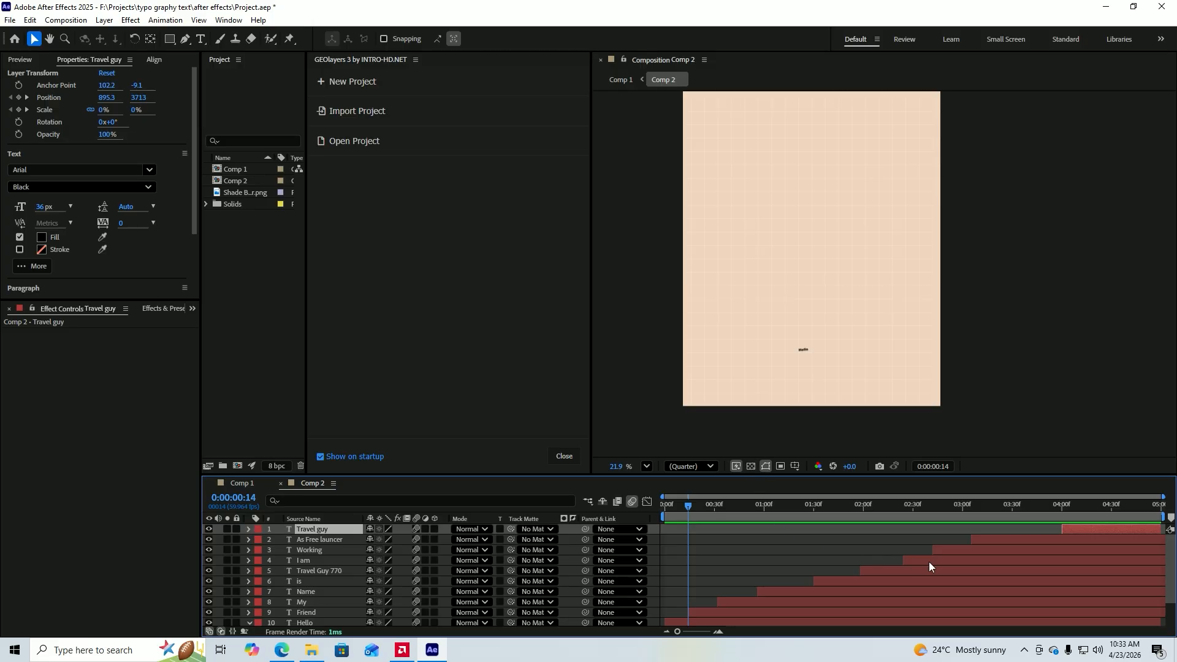
{"action": "left_click", "coordinate": [926, 545]}
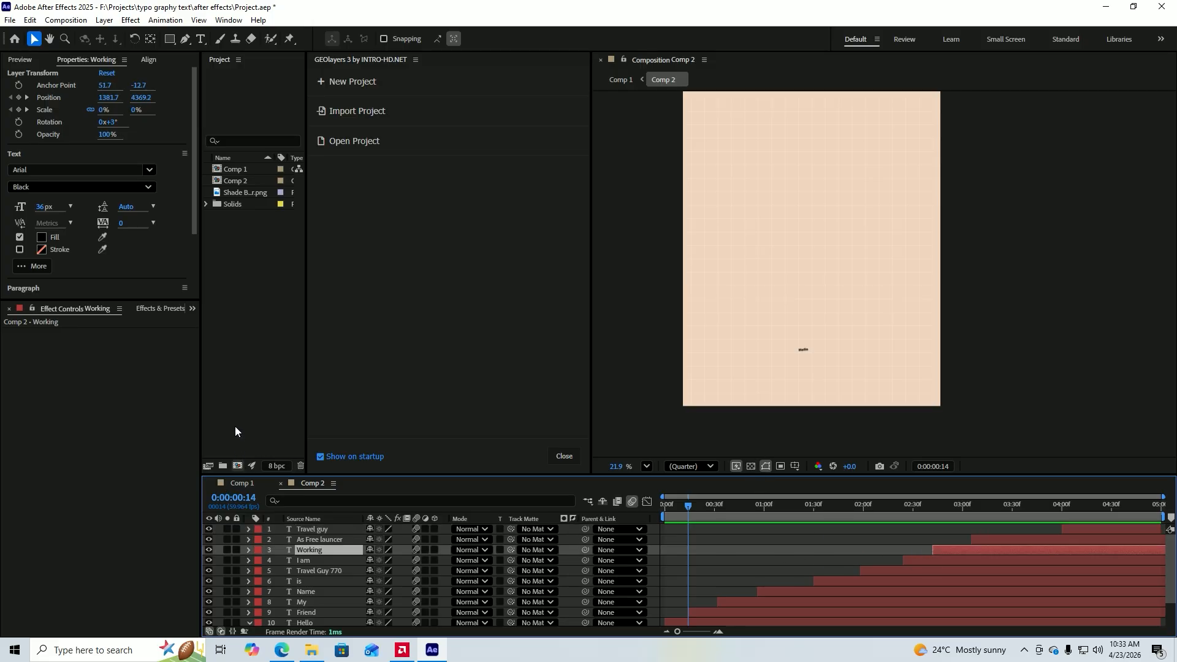
Switch to Comp 1 and examine the frame at 0:00:00:14 through the active camera.
{"action": "left_click", "coordinate": [248, 484]}
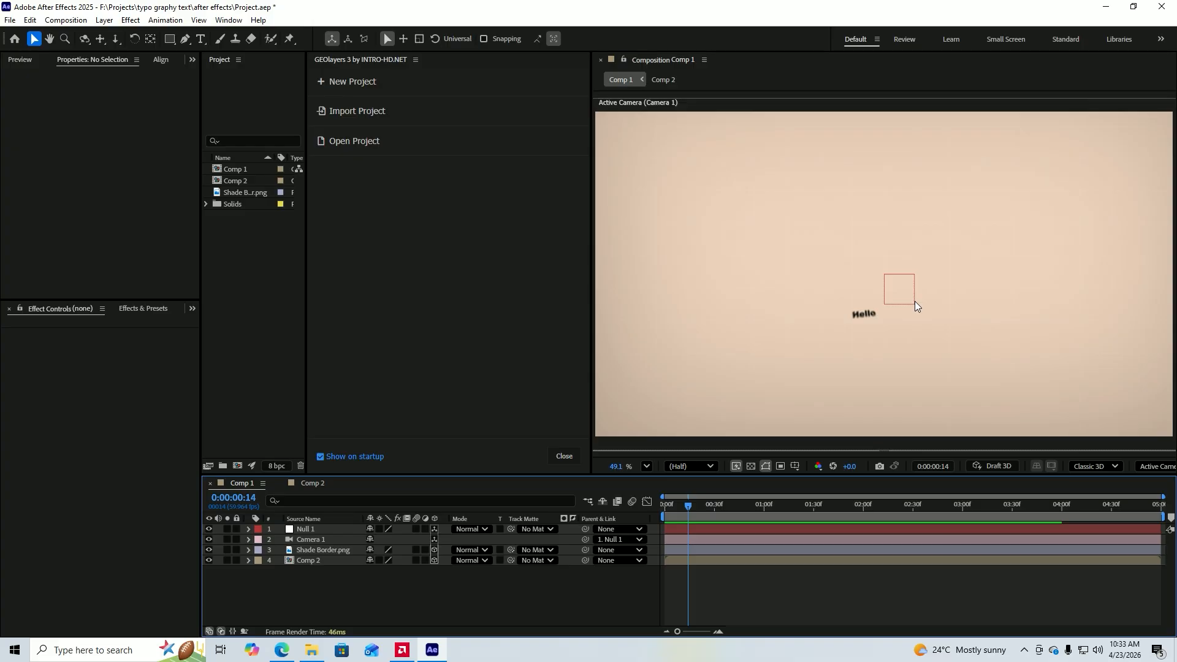
{"action": "key", "text": "h"}
{"action": "left_click_drag", "start_coordinate": [930, 301], "coordinate": [876, 350]}
{"action": "key", "text": "v"}
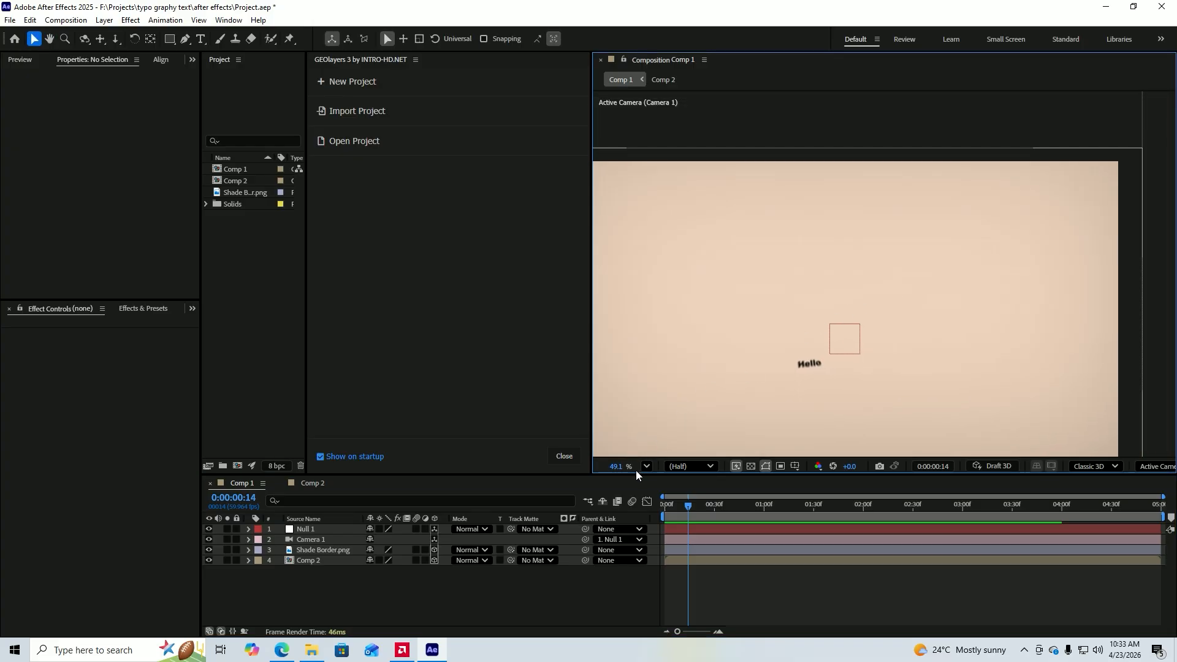
{"action": "left_click", "coordinate": [646, 466]}
{"action": "left_click", "coordinate": [655, 221]}
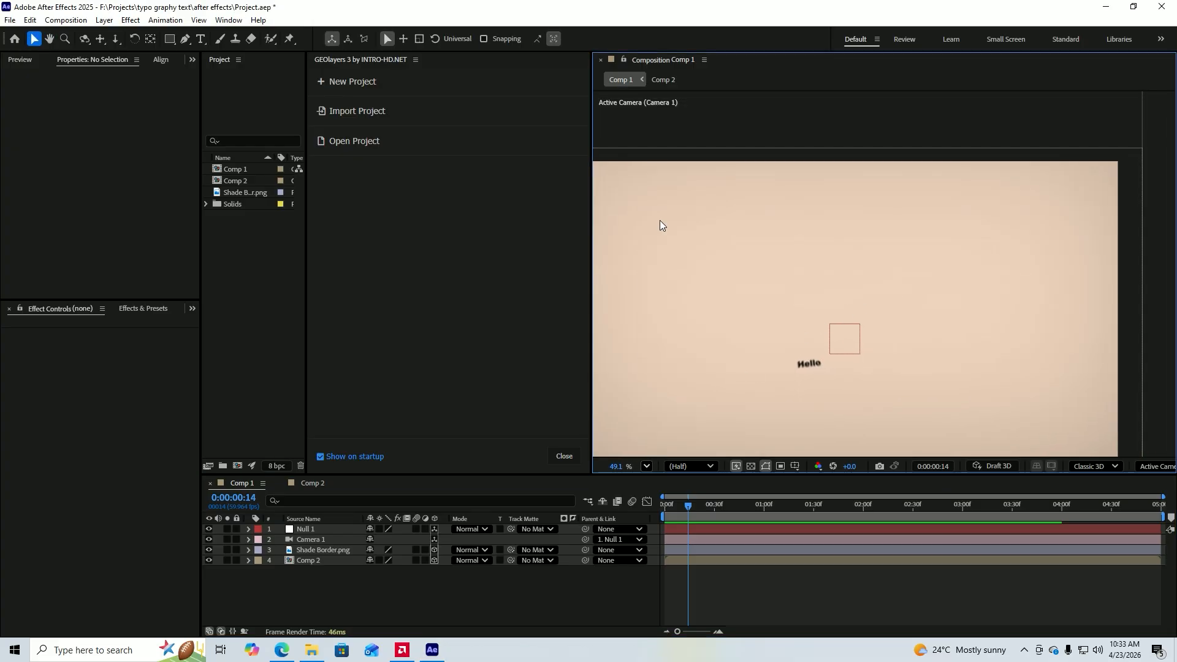
{"action": "key", "text": "h"}
{"action": "left_click_drag", "start_coordinate": [742, 411], "coordinate": [791, 362]}
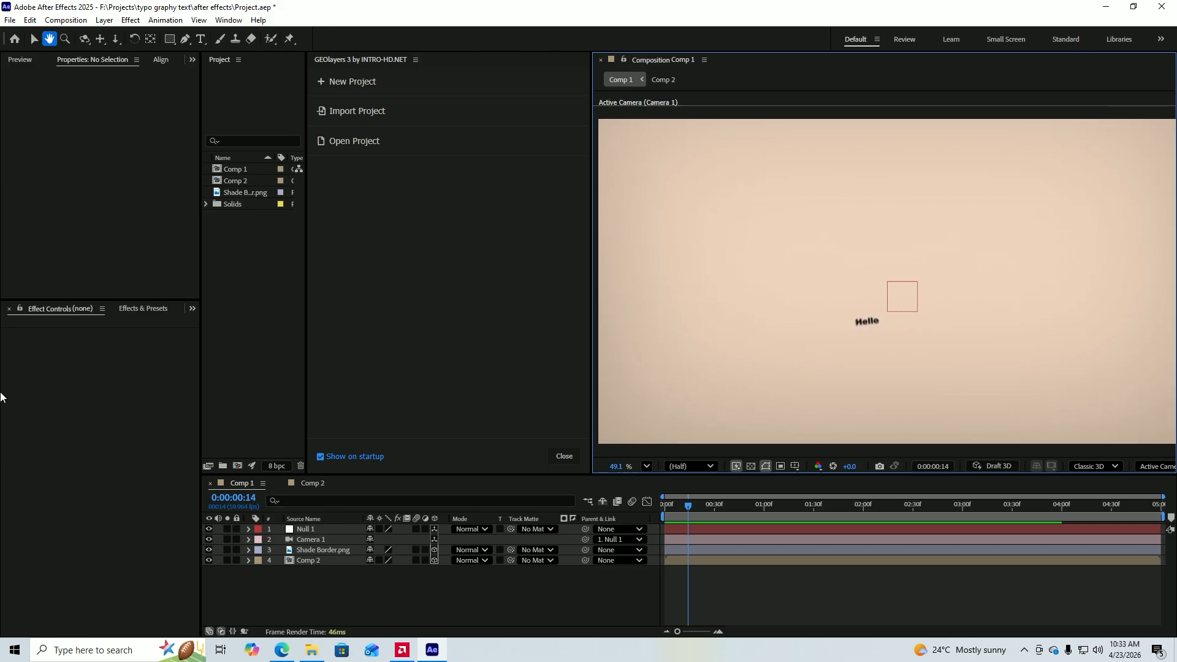
{"action": "key", "text": "v"}
Add another copy of Shade Border.png as the topmost layer of Comp 1 and return to 0:00:00:00.
{"action": "left_click", "coordinate": [144, 309]}
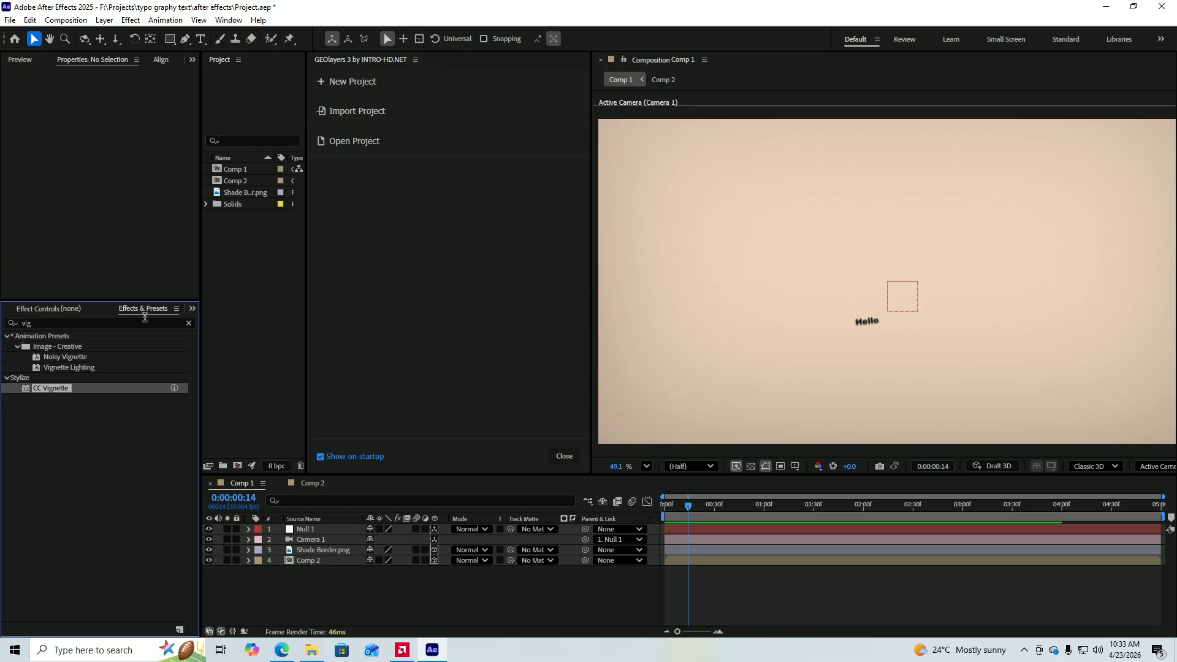
{"action": "left_click", "coordinate": [293, 550]}
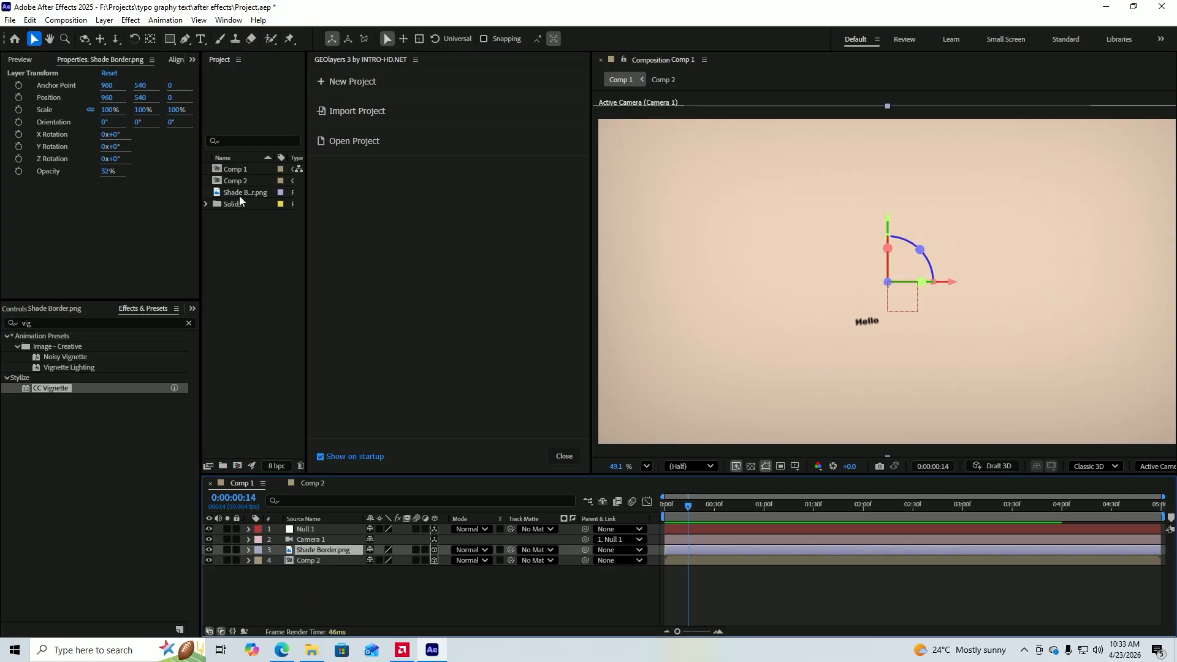
{"action": "left_click_drag", "start_coordinate": [241, 192], "coordinate": [321, 524]}
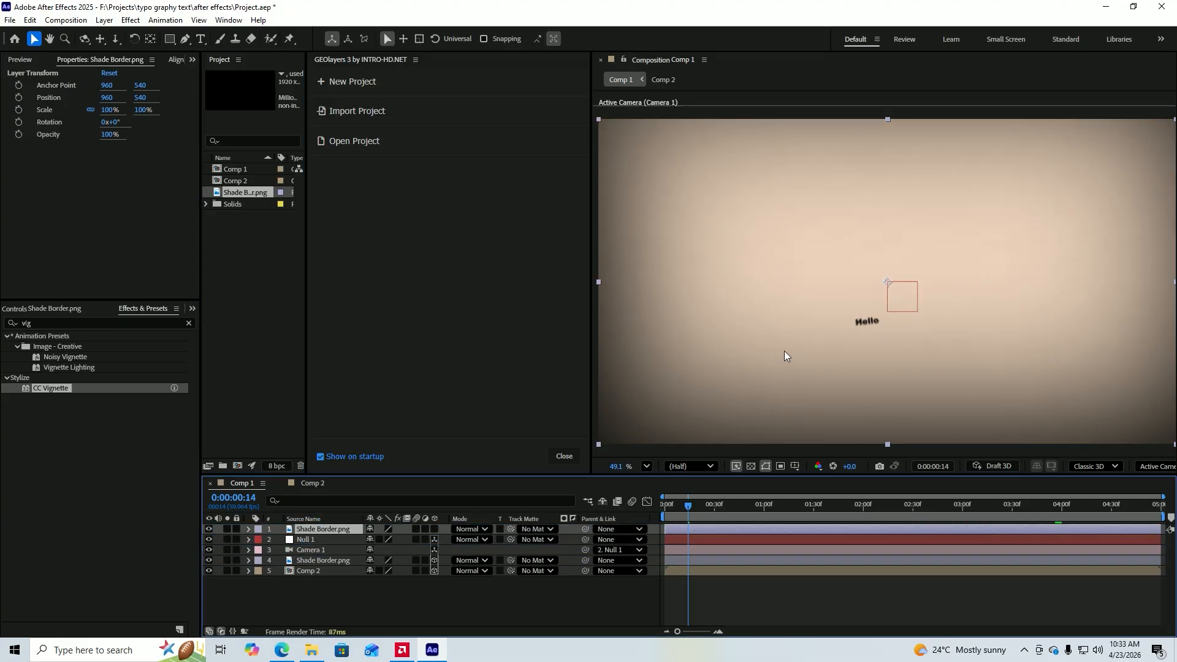
{"action": "left_click_drag", "start_coordinate": [687, 505], "coordinate": [613, 510]}
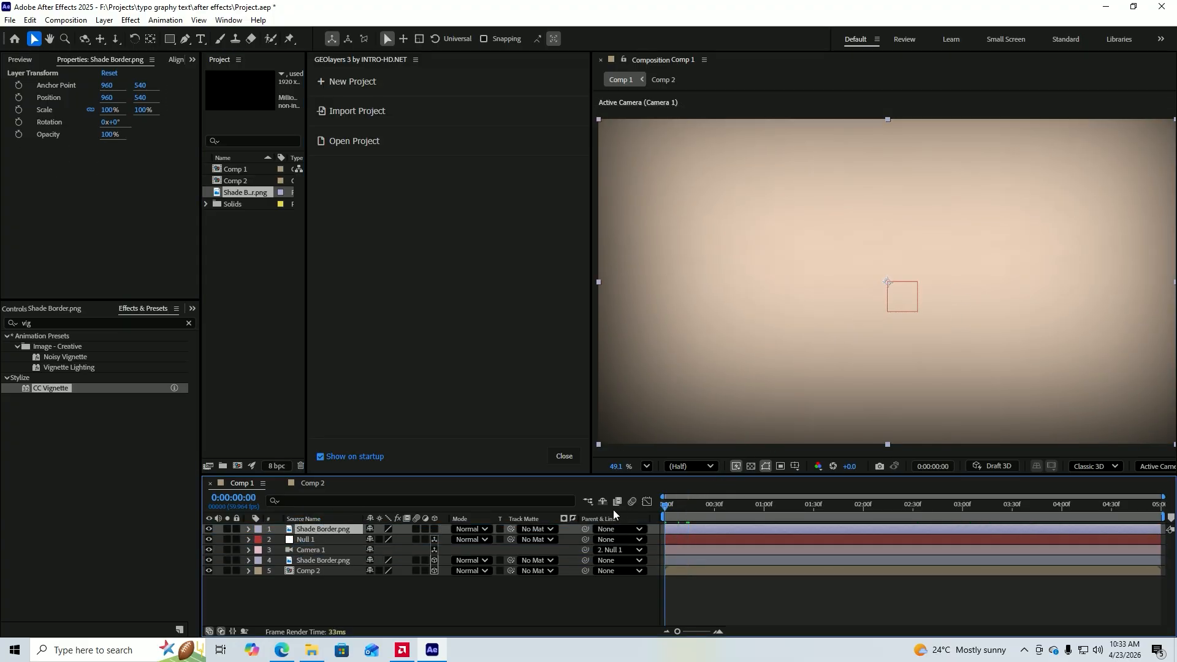
{"action": "left_click", "coordinate": [547, 611]}
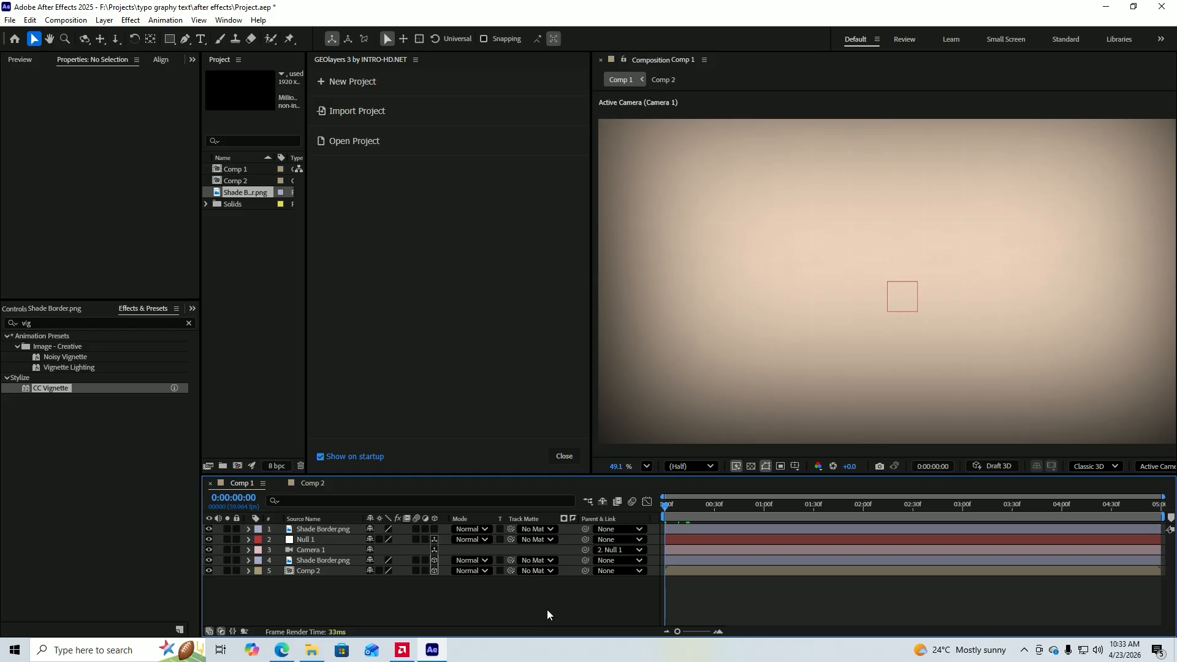
Review the Camera 1 properties and the Position keyframes of the Null 1 layer.
{"action": "left_click", "coordinate": [277, 550]}
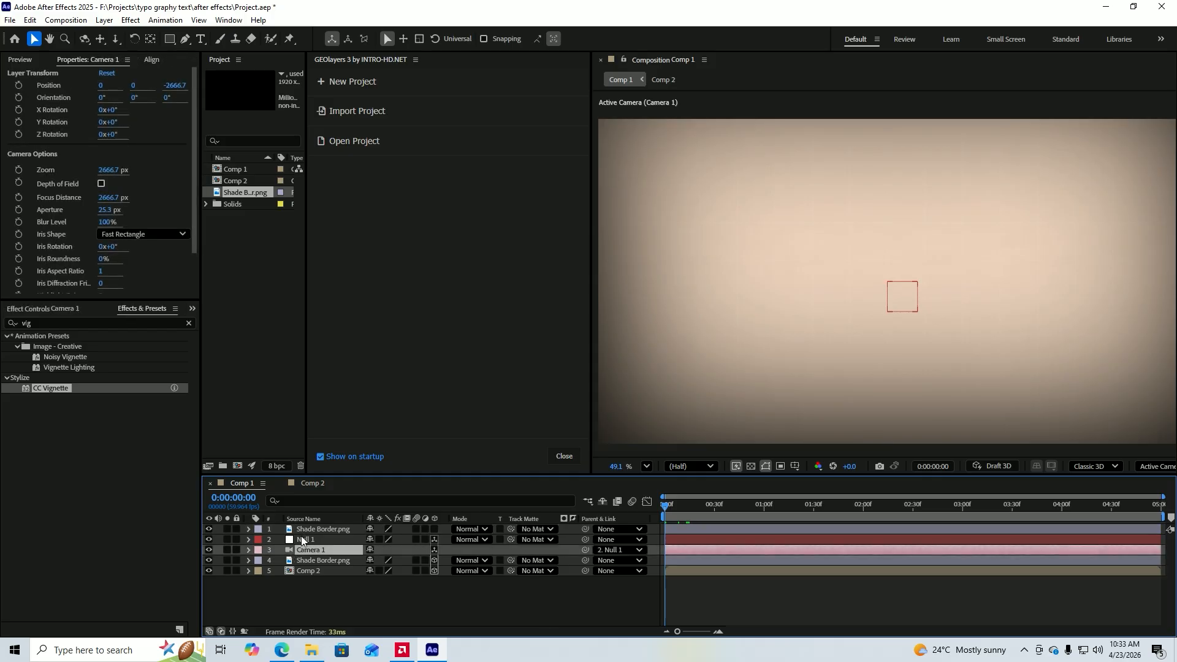
{"action": "left_click", "coordinate": [300, 539]}
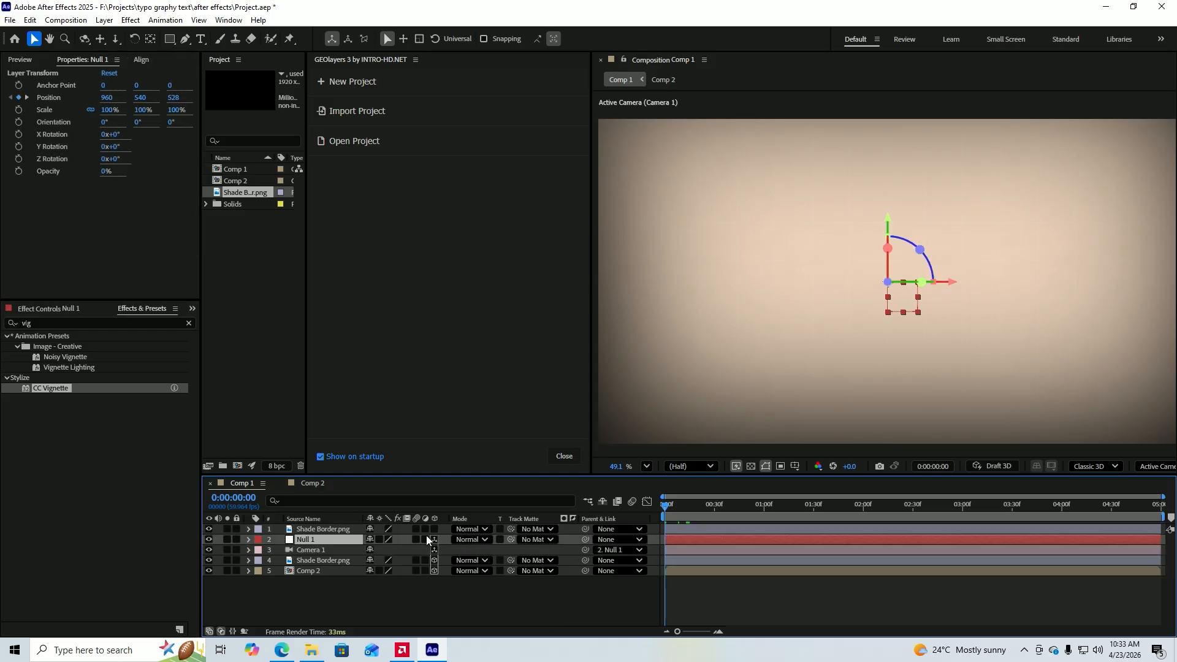
{"action": "key", "text": "p"}
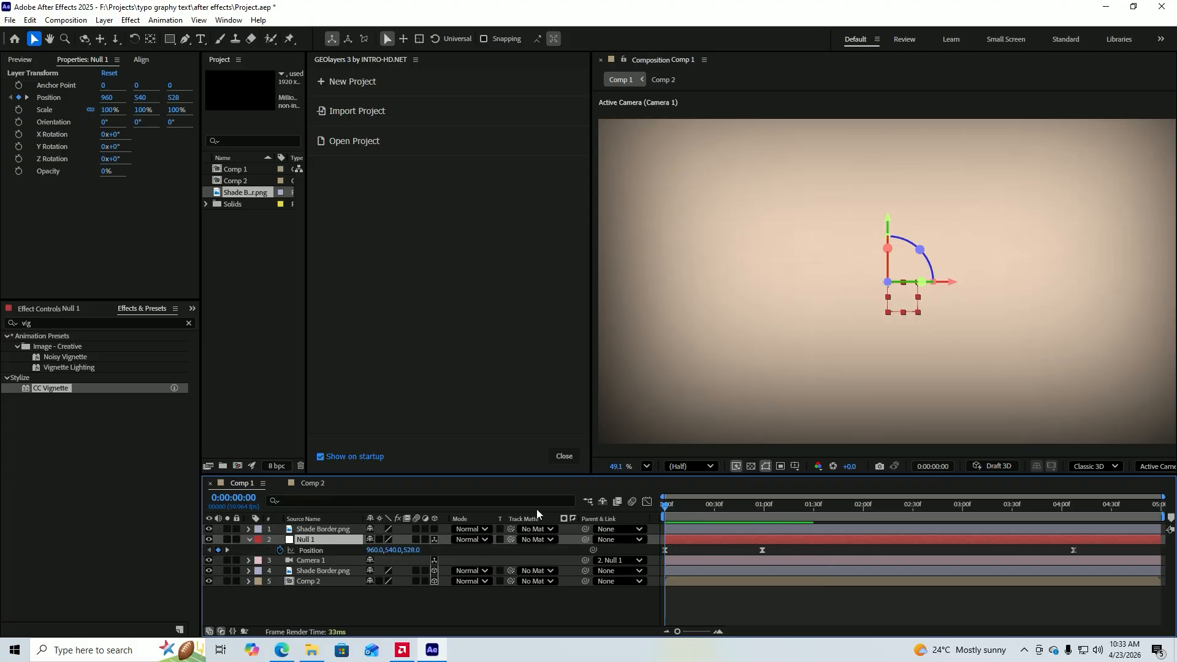
{"action": "key", "text": "p"}
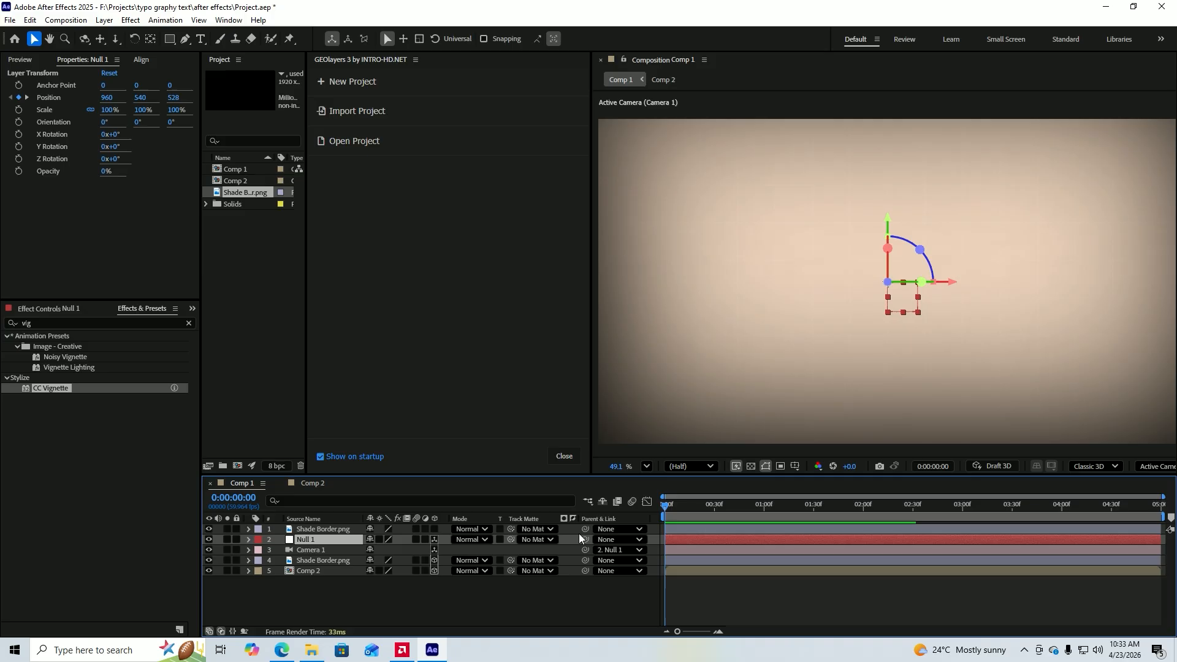
Open Comp 2, select the Pale Orange Solid 1 background layer and search the effects for "Gri" to locate the Grid effect.
{"action": "double_click", "coordinate": [296, 571]}
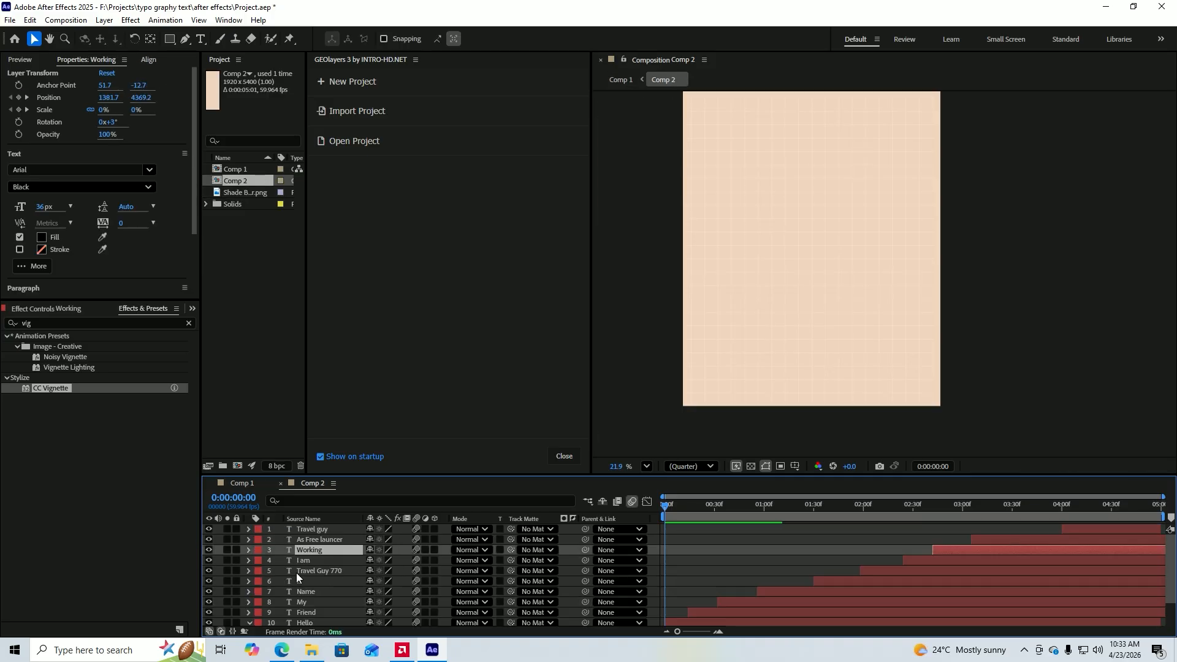
{"action": "scroll", "coordinate": [715, 542], "scroll_direction": "down", "scroll_amount": 2}
{"action": "left_click", "coordinate": [832, 367]}
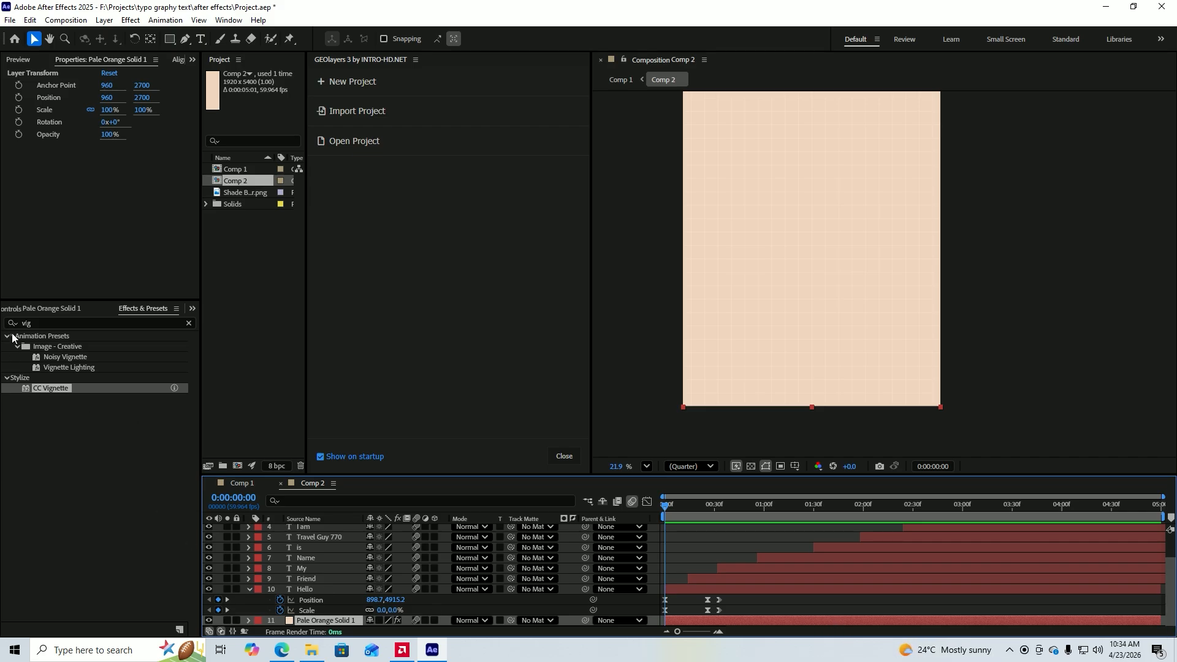
{"action": "left_click", "coordinate": [44, 324]}
{"action": "double_click", "coordinate": [44, 324]}
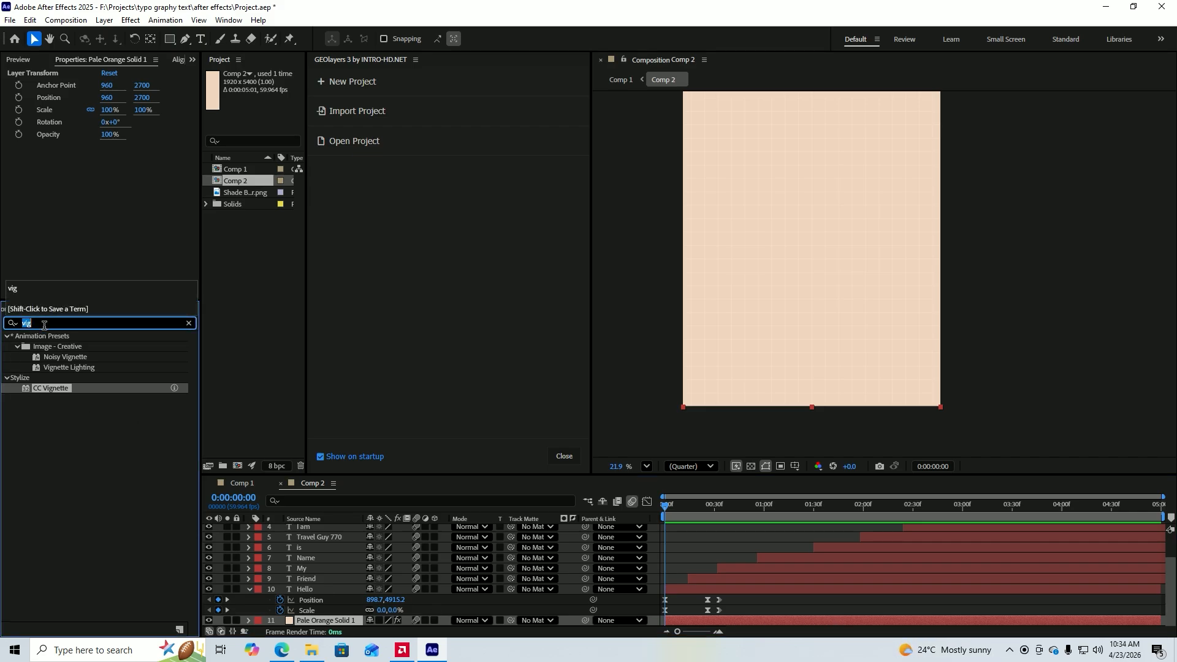
{"action": "type", "text": "Gri"}
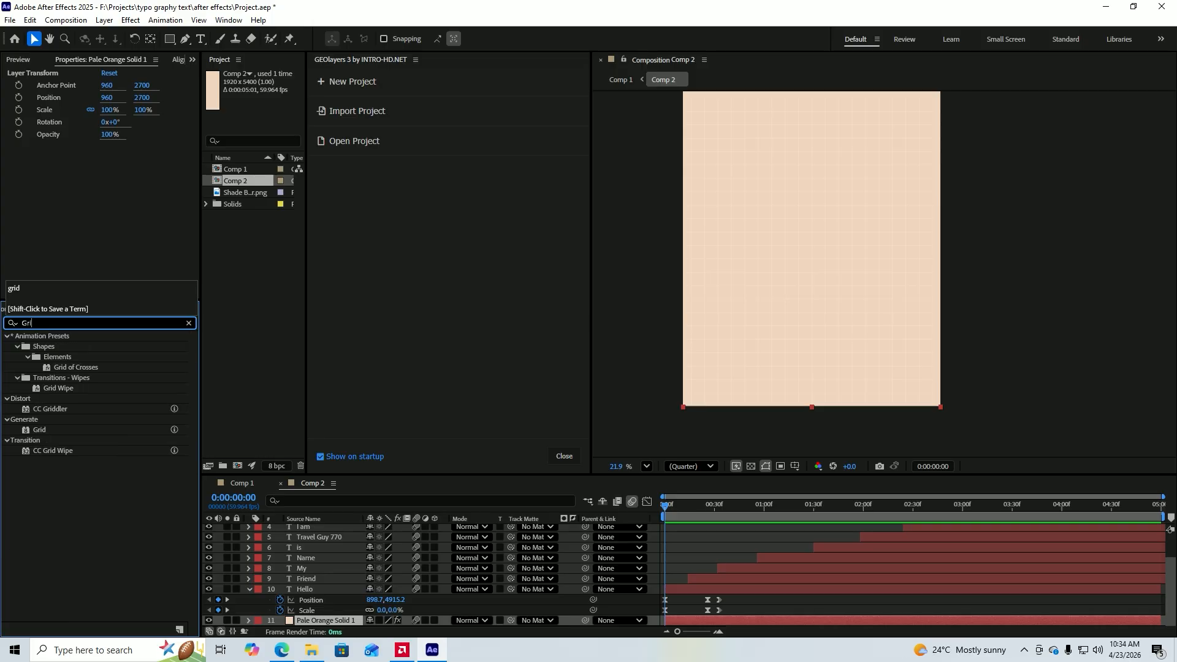
{"action": "left_click", "coordinate": [34, 437]}
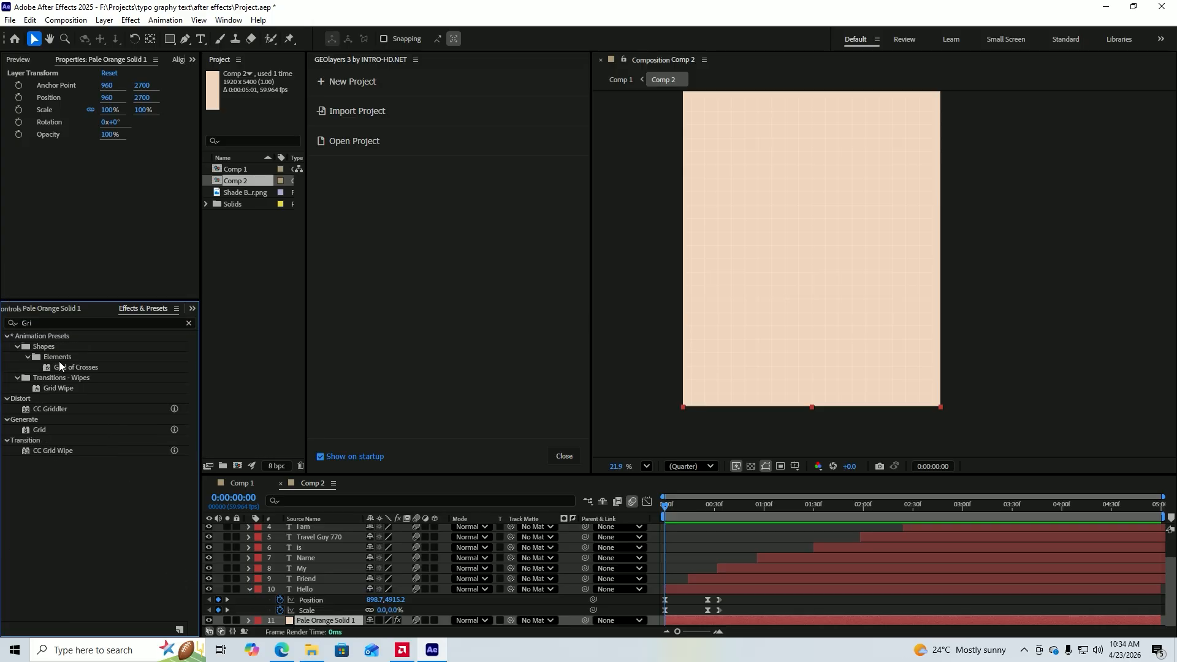
Examine the Grid effect's settings on Pale Orange Solid 1, including the Size From options, and inspect the grid in the composition.
{"action": "left_click", "coordinate": [50, 312]}
{"action": "left_click", "coordinate": [147, 354]}
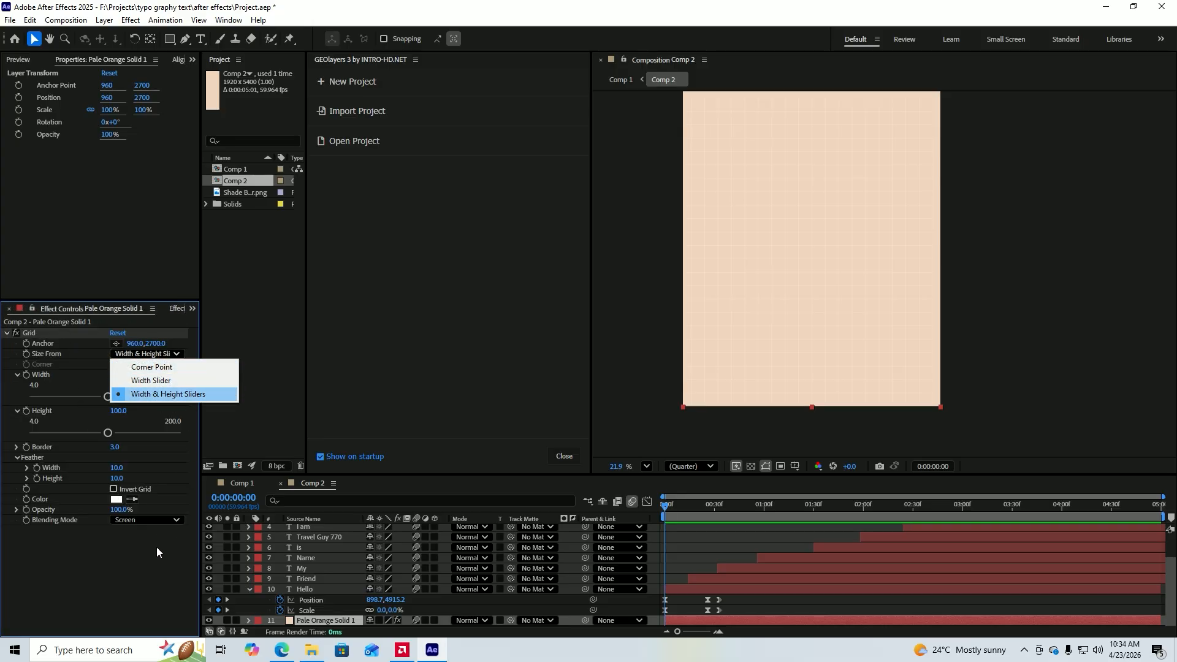
{"action": "left_click", "coordinate": [126, 394]}
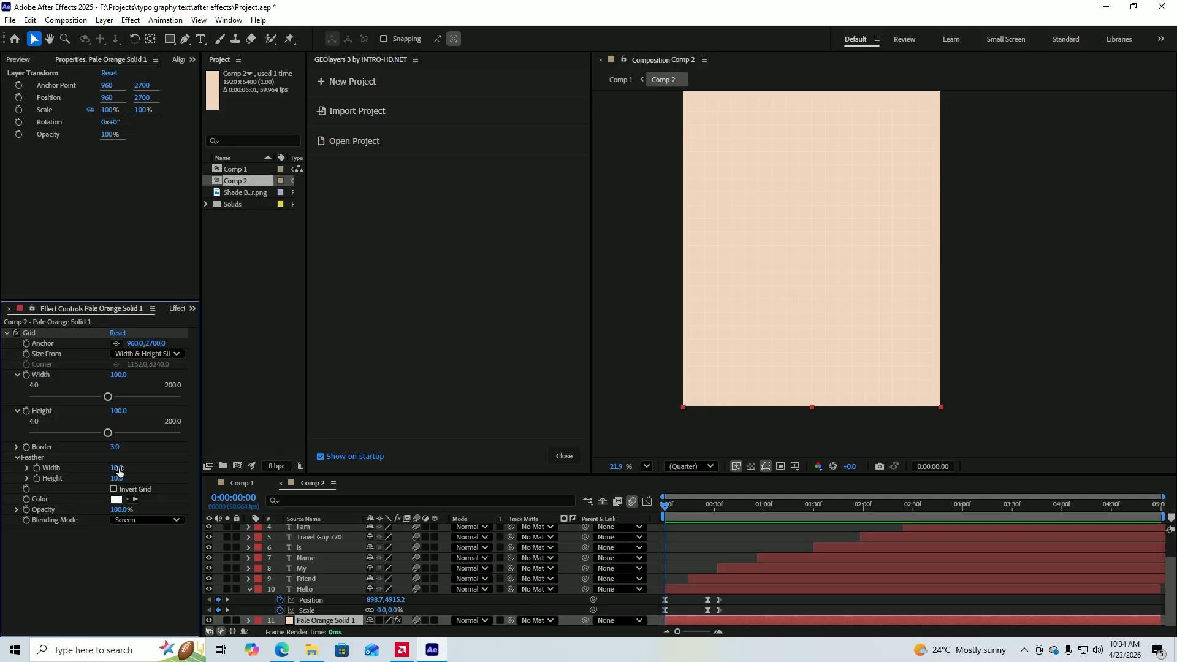
{"action": "scroll", "coordinate": [849, 282], "scroll_direction": "up", "scroll_amount": 3}
{"action": "scroll", "coordinate": [845, 284], "scroll_direction": "down", "scroll_amount": 3}
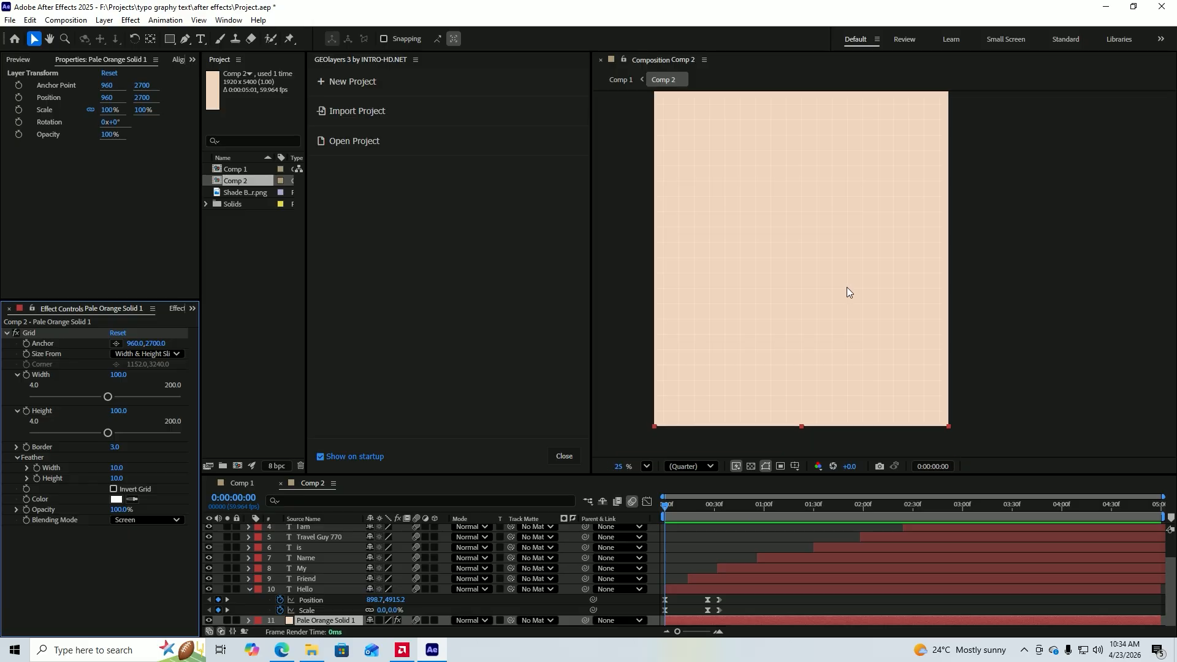
{"action": "left_click", "coordinate": [984, 255]}
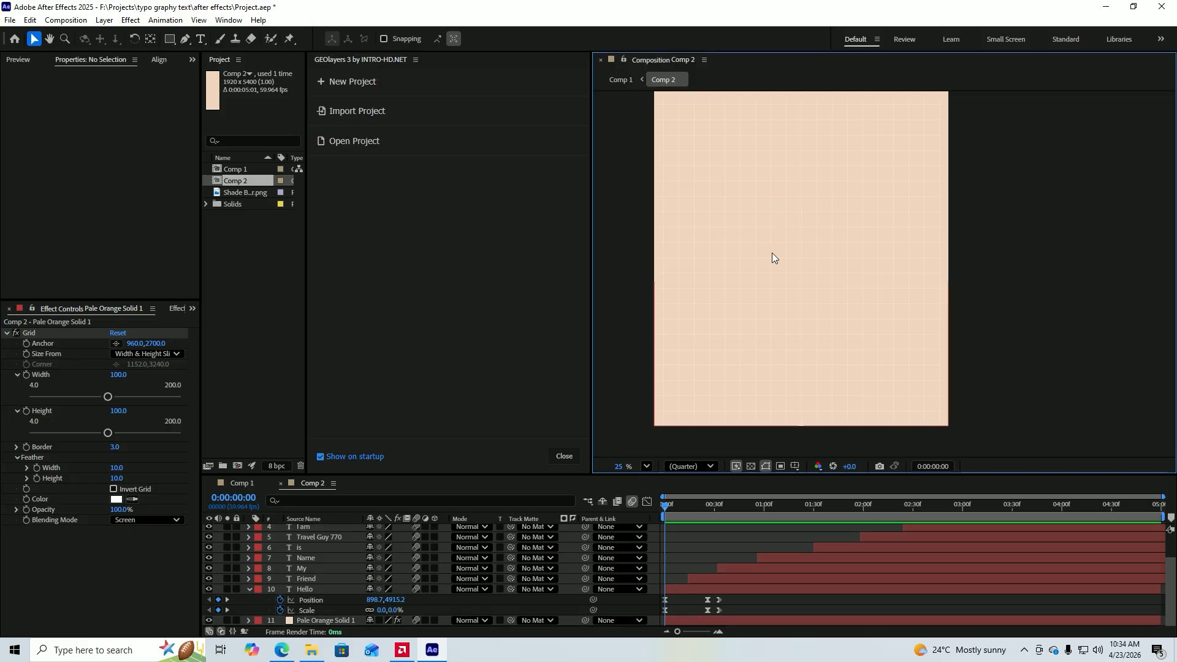
Return to Comp 1 and preview the complete text animation with the darkened border from 0:00:00:00.
{"action": "left_click", "coordinate": [245, 483]}
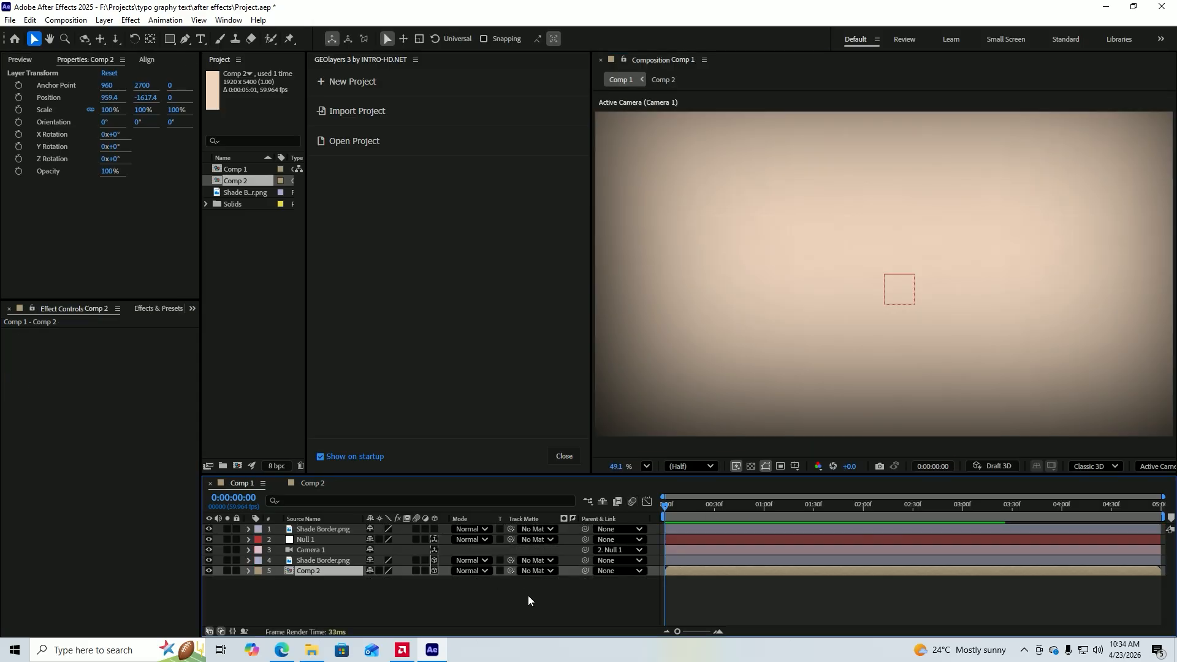
{"action": "left_click_drag", "start_coordinate": [528, 595], "coordinate": [325, 495]}
{"action": "key", "text": "space"}
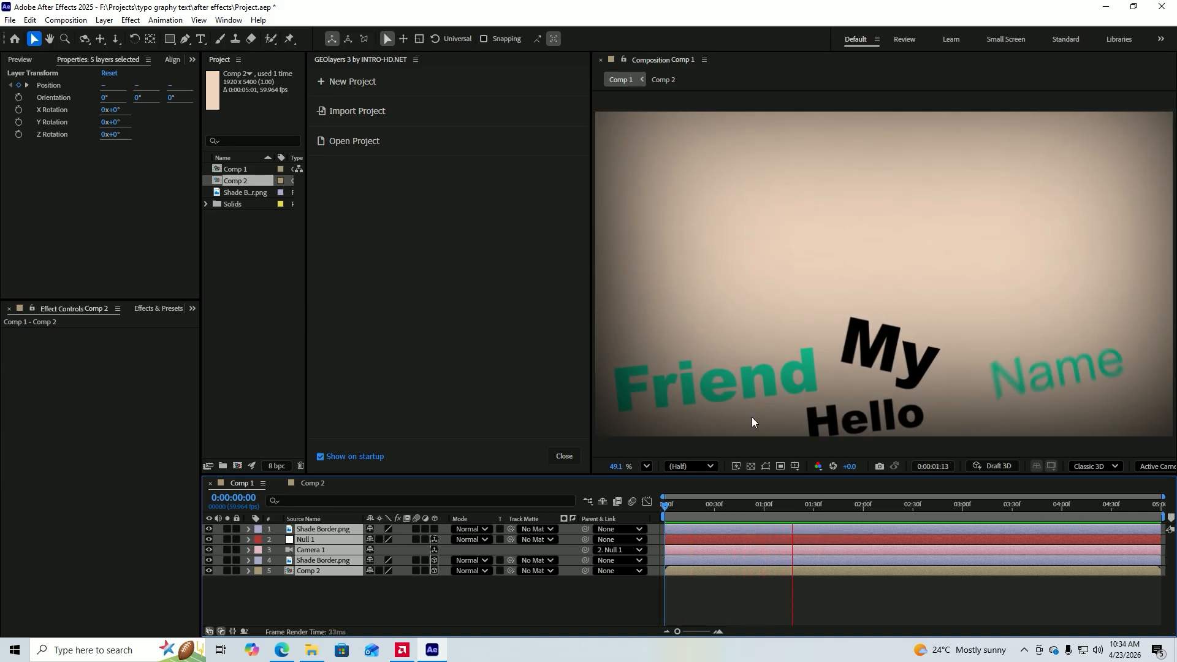
{"action": "key", "text": "space"}
{"action": "scroll", "coordinate": [763, 397], "scroll_direction": "down", "scroll_amount": 3}
{"action": "scroll", "coordinate": [781, 366], "scroll_direction": "up", "scroll_amount": 2}
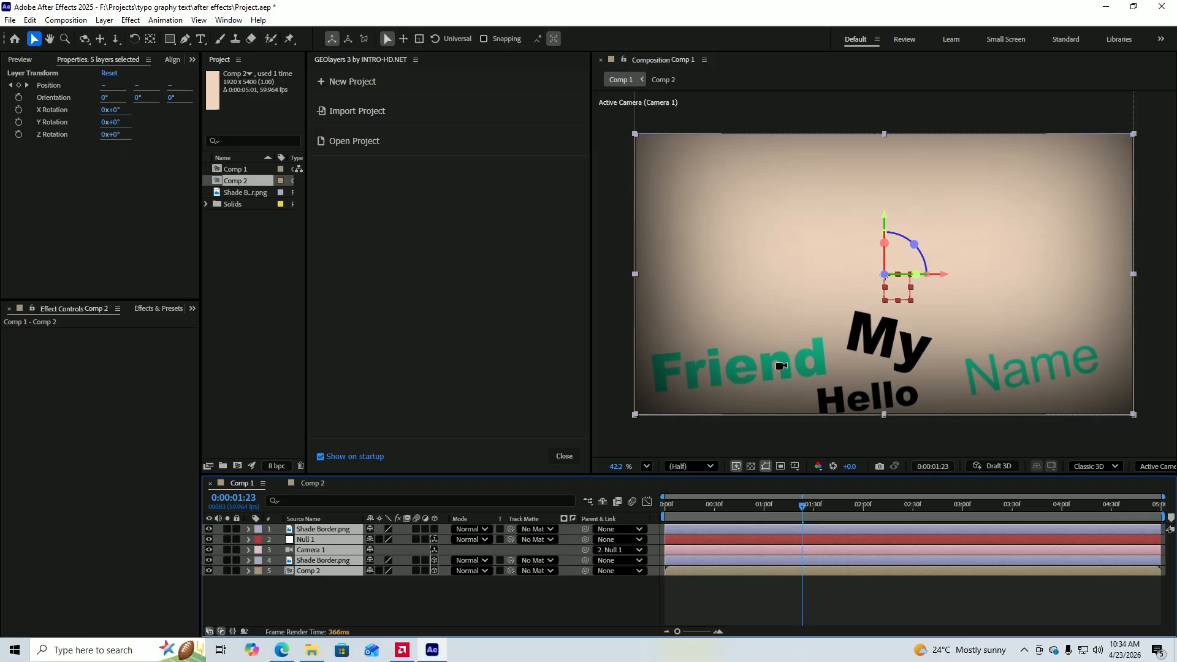
{"action": "key", "text": "space"}
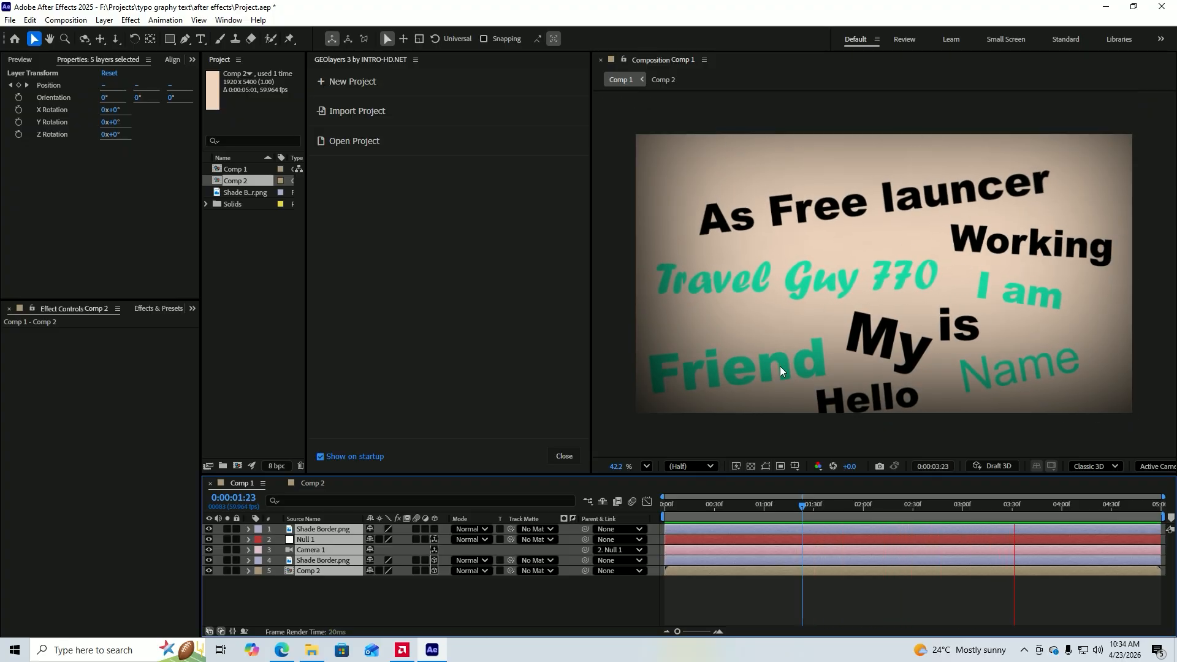
{"action": "key", "text": "space"}
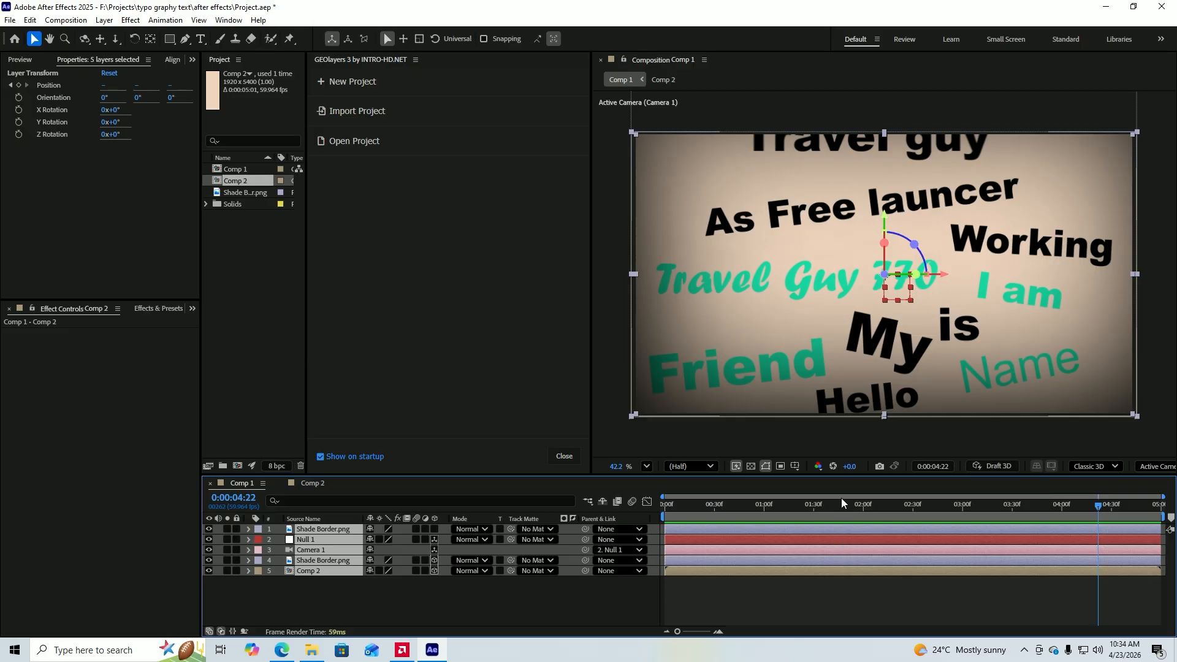
{"action": "left_click", "coordinate": [551, 590]}
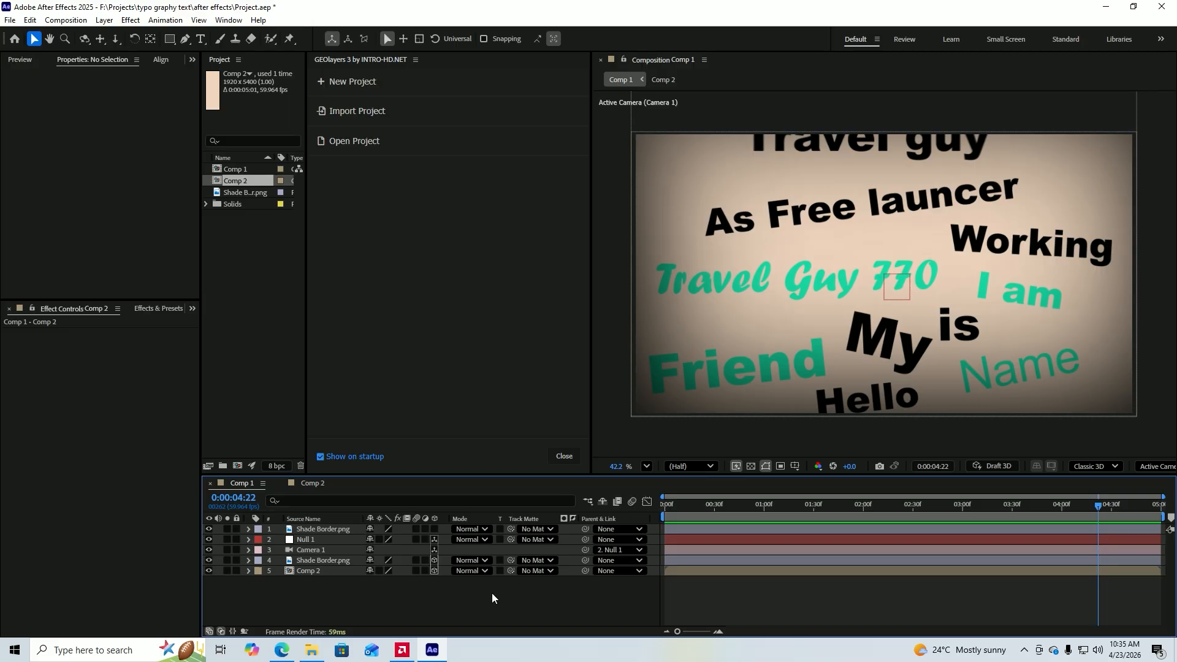
{"action": "left_click_drag", "start_coordinate": [420, 589], "coordinate": [405, 540]}
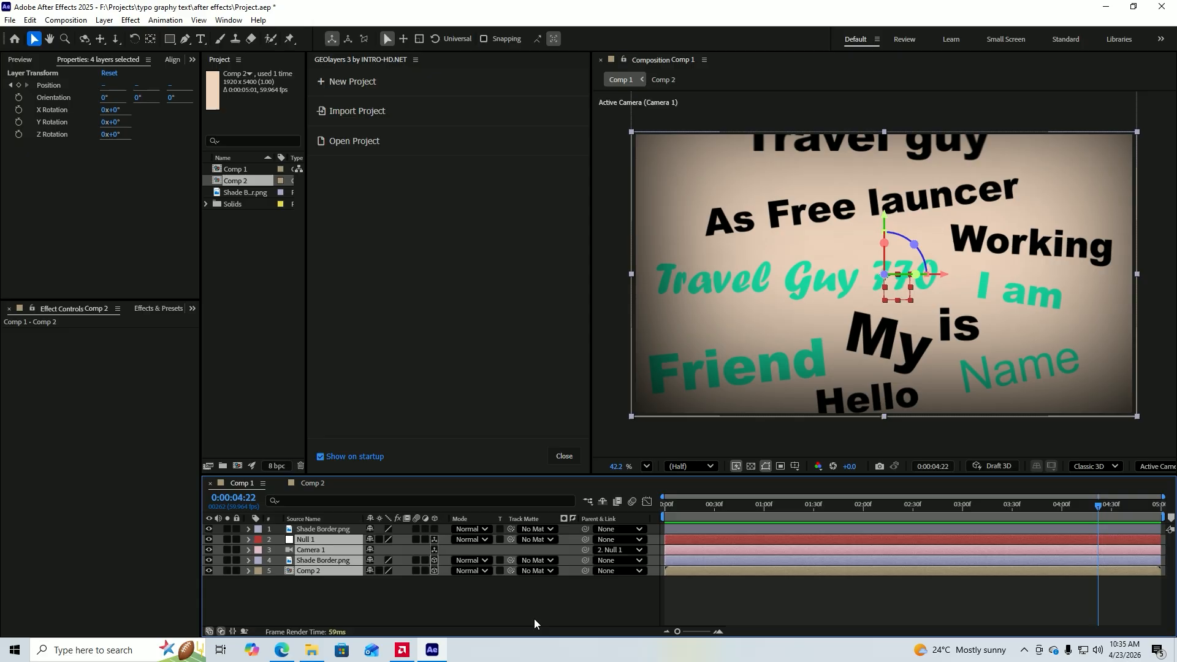
{"action": "left_click_drag", "start_coordinate": [509, 603], "coordinate": [340, 539]}
{"action": "left_click", "coordinate": [472, 597]}
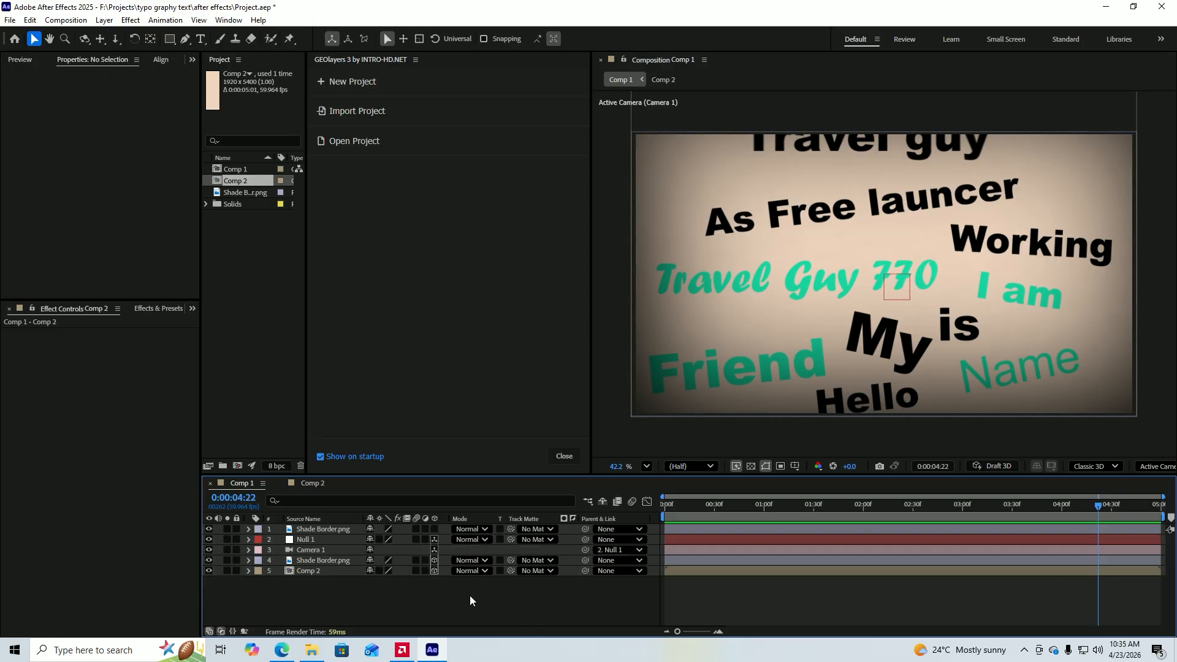